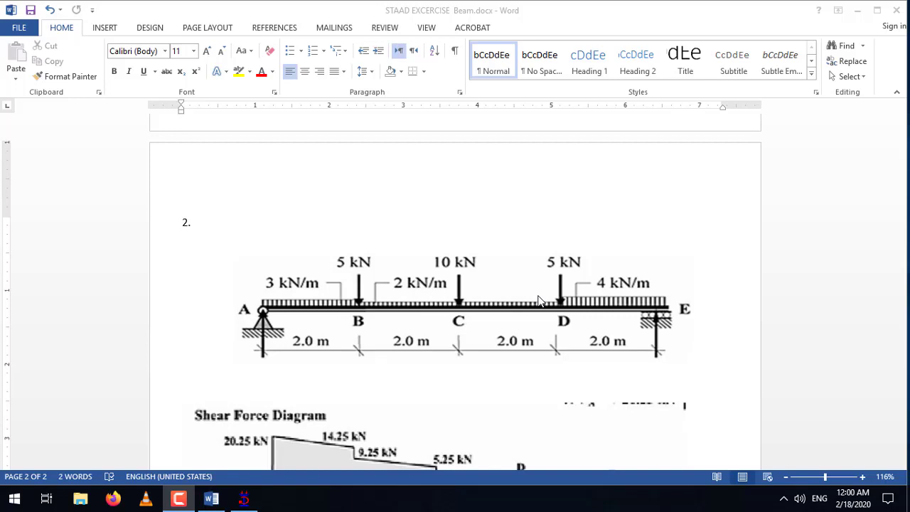
- Switch to STAAD.Pro and create a new Space project named "Verification problem 2" that begins with Add Beam
key(alt+Tab)
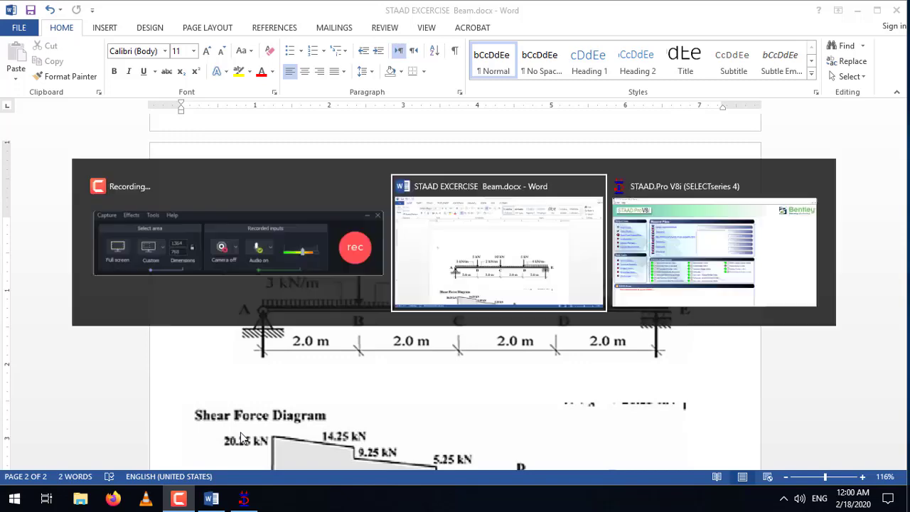
click(244, 498)
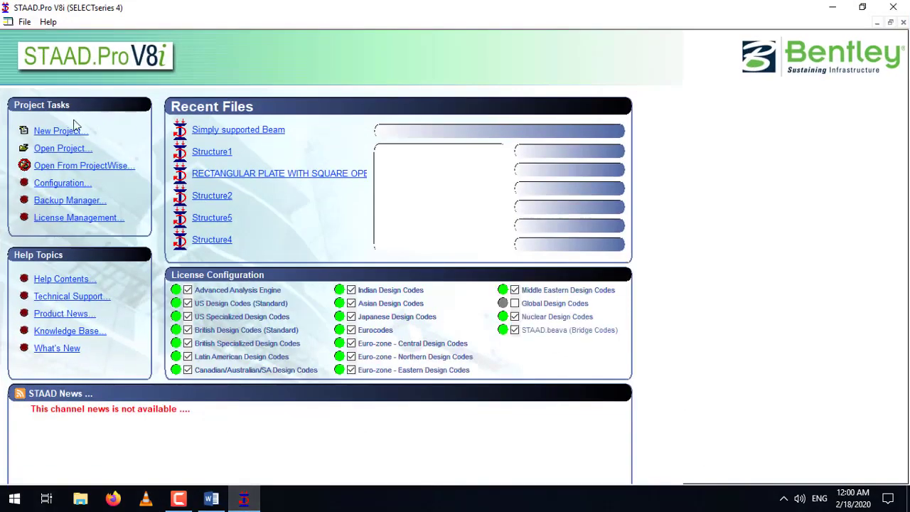
click(60, 130)
click(329, 145)
key(Tab)
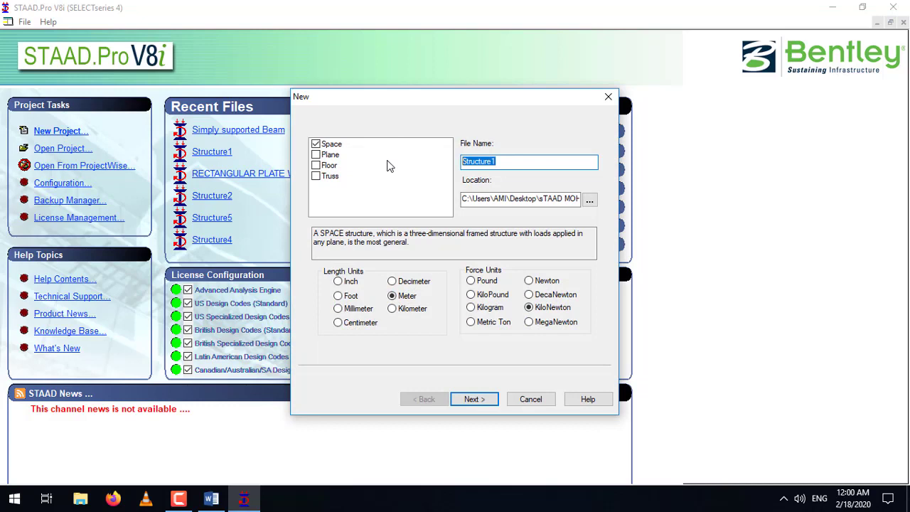
text(Verification problem 2)
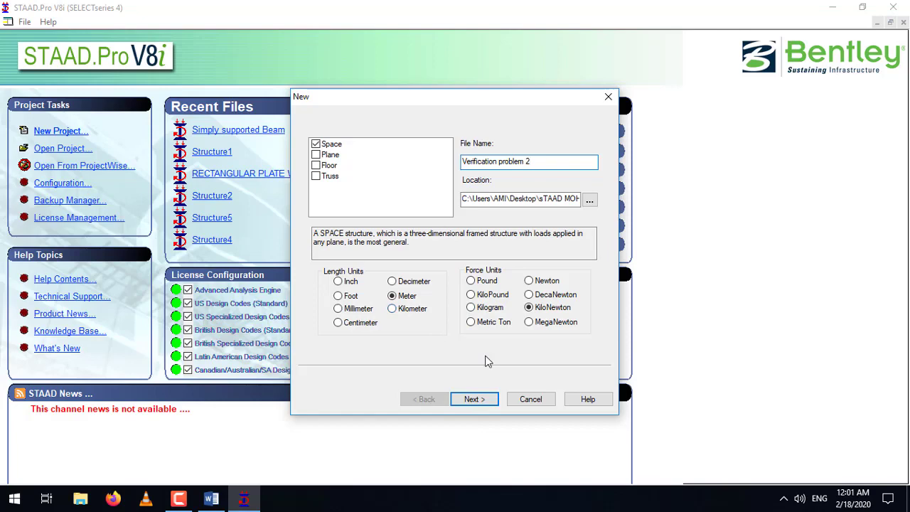
click(475, 399)
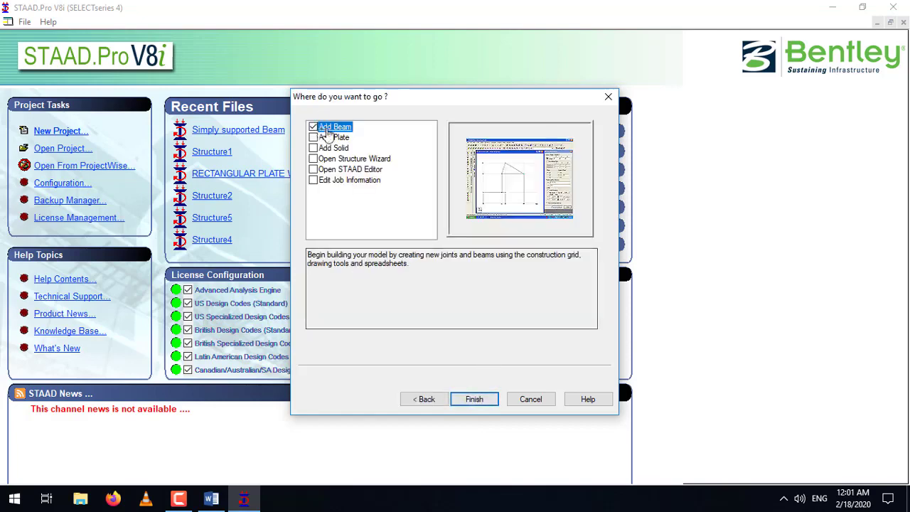
click(475, 400)
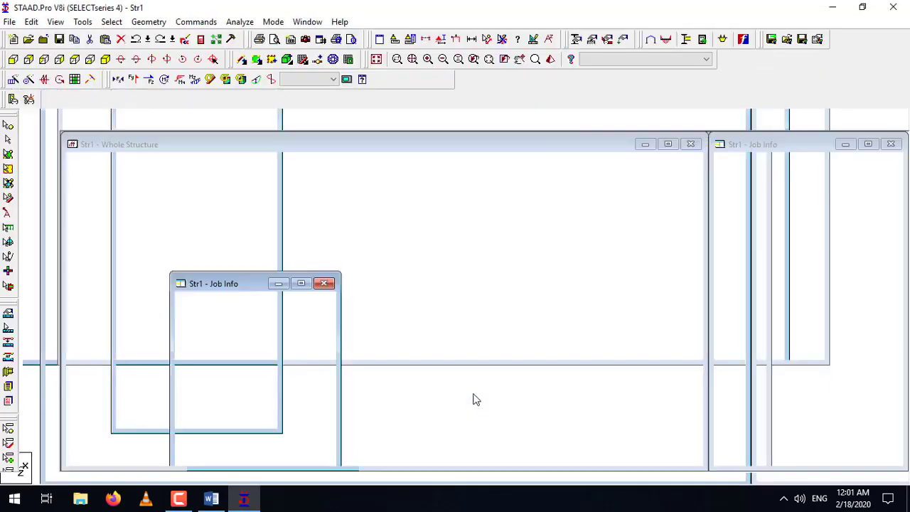
- Check the beam figure in the Word document and, back in STAAD.Pro, draw an 8 m horizontal beam from the grid origin in front view
click(211, 498)
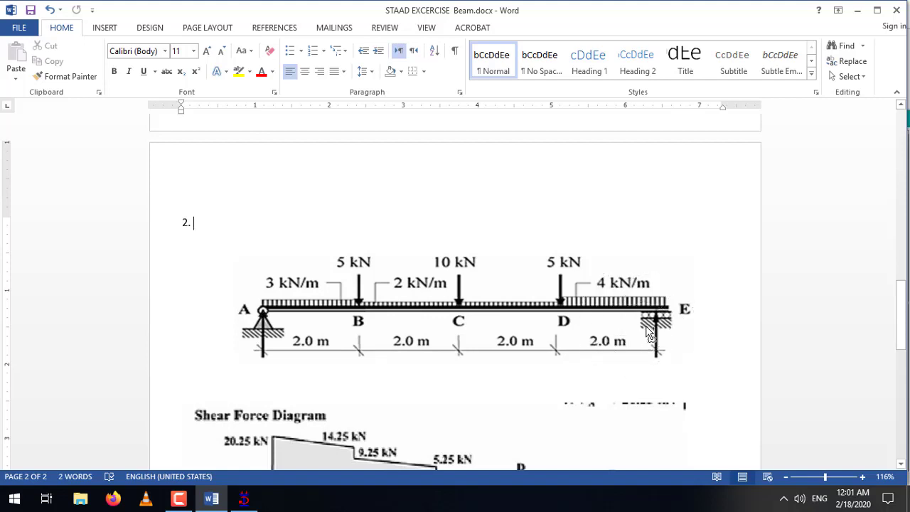
key(alt+Tab)
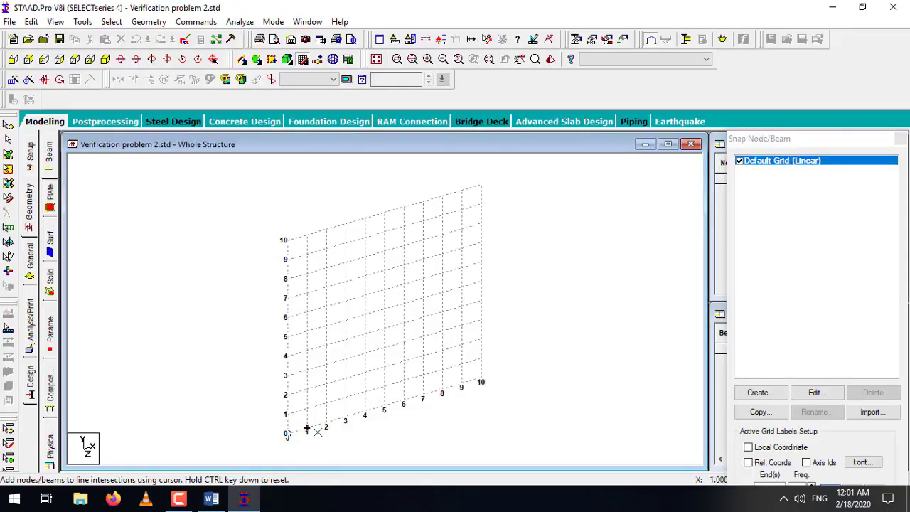
click(11, 60)
middle_drag(344, 374, 260, 384)
click(256, 379)
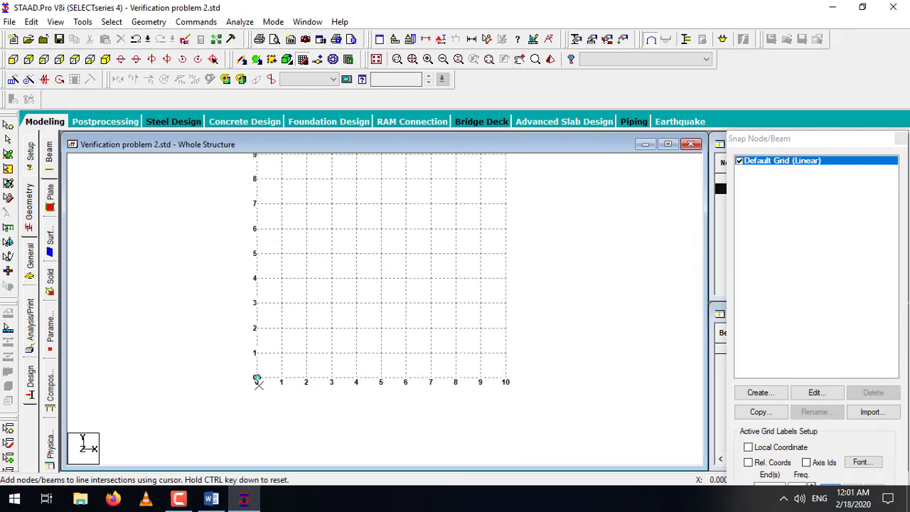
click(456, 379)
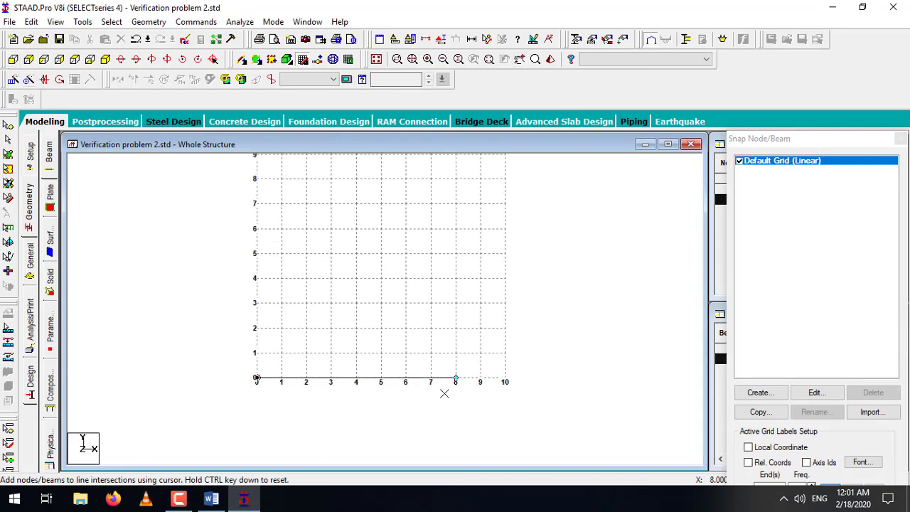
key(Escape)
- Define a rectangular concrete section property with YD 0.4 m and ZD 0.2 m
click(29, 259)
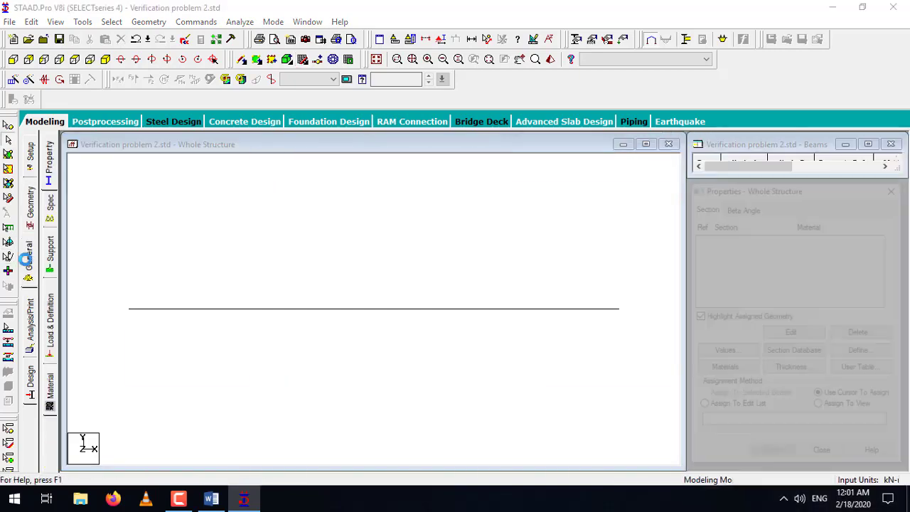
click(873, 353)
click(259, 144)
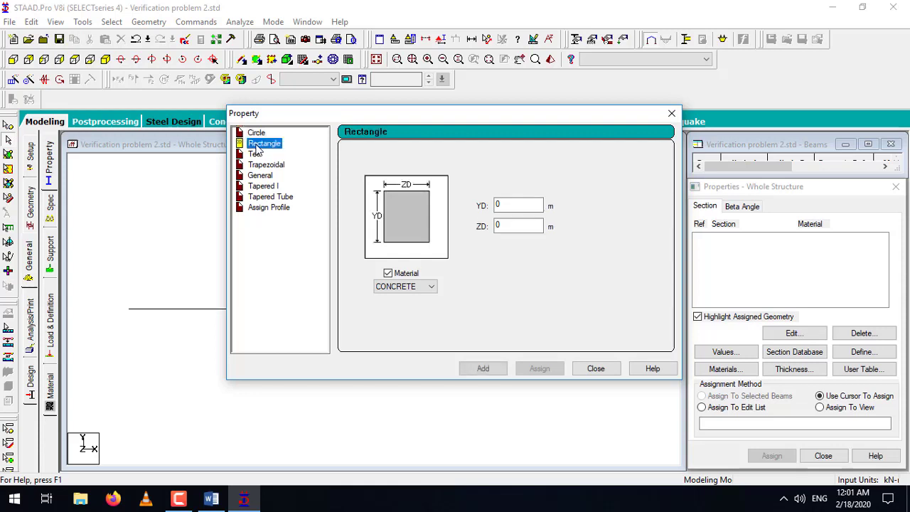
click(513, 207)
text(.4)
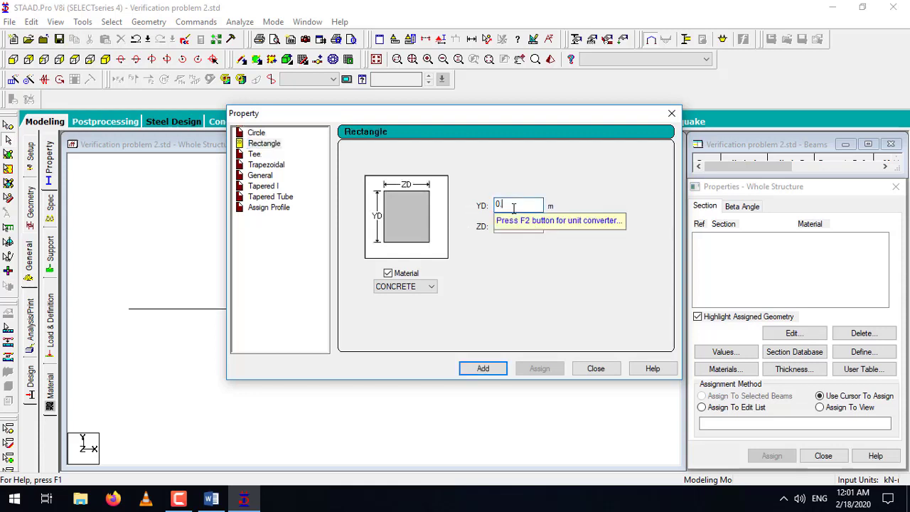
click(526, 225)
text(0.2)
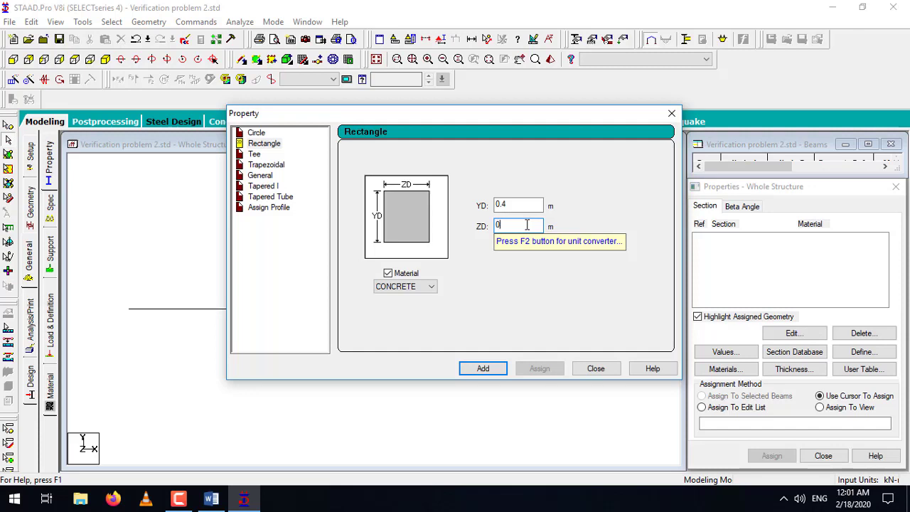
click(497, 369)
click(594, 368)
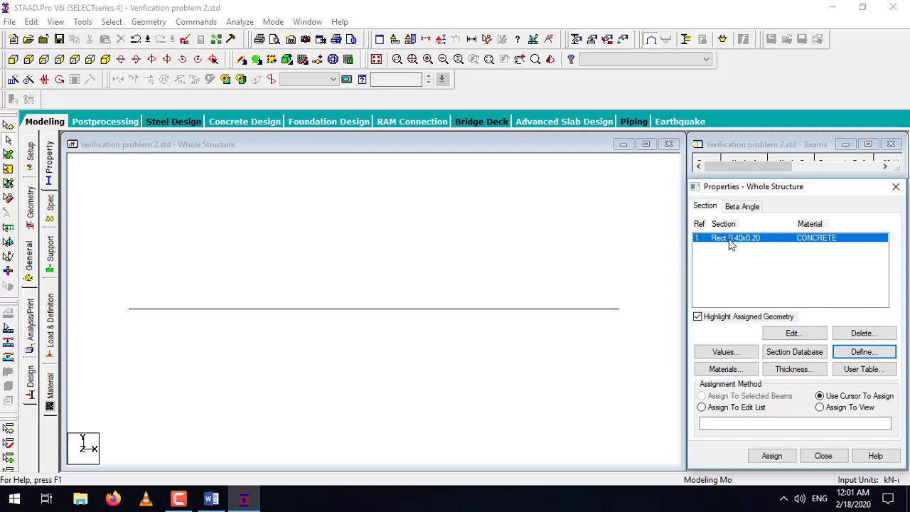
- Assign the Rect 0.40x0.20 concrete section to the beam using Assign To View
click(846, 408)
click(772, 456)
click(815, 356)
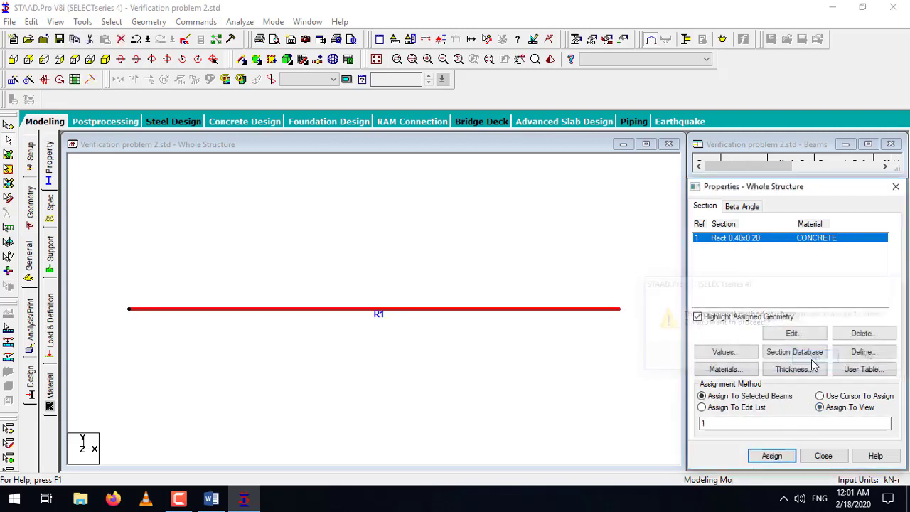
click(490, 272)
- Show the model in isometric view and inspect the beam's section in a 3D rendered view
click(105, 60)
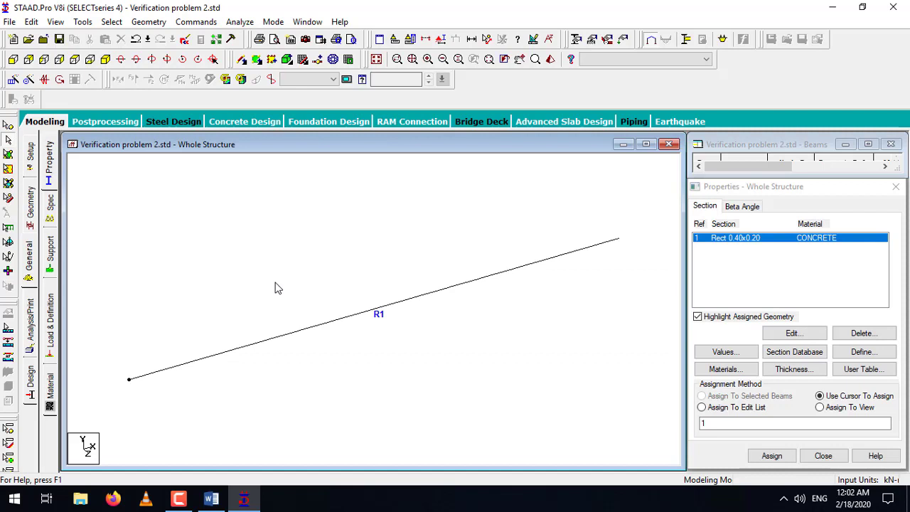
click(551, 61)
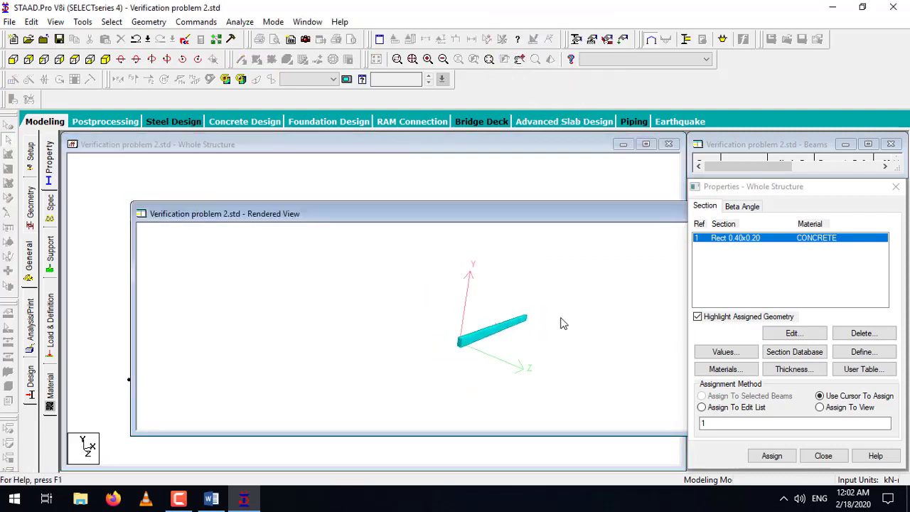
drag(567, 219, 391, 212)
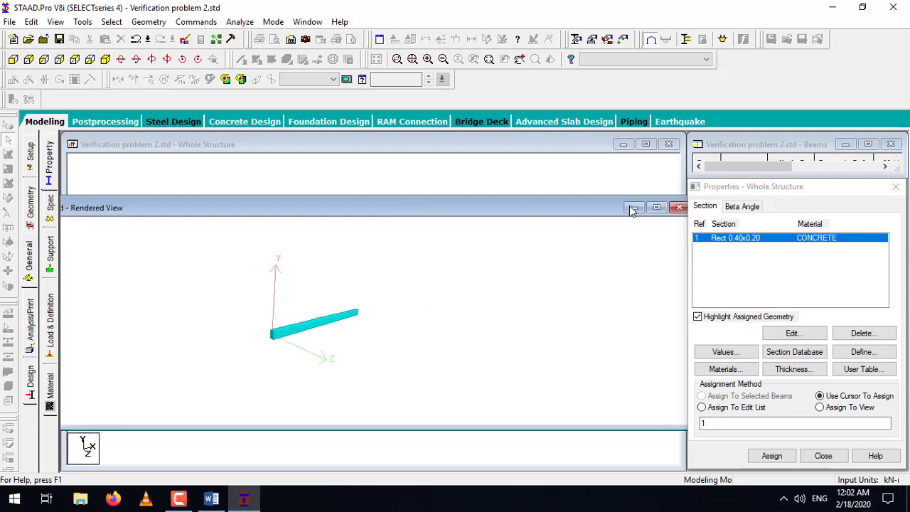
click(677, 211)
scroll(421, 247, down, 1)
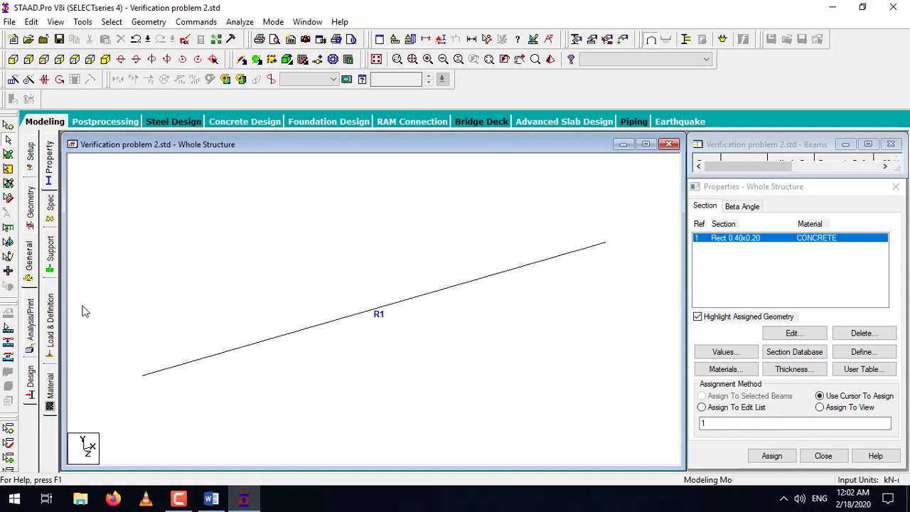
- Create a pinned support definition for the structure
click(50, 261)
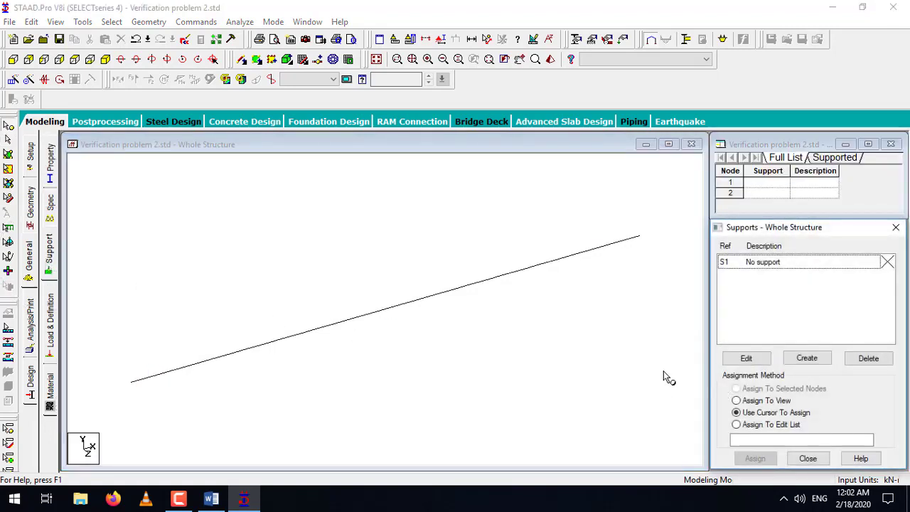
click(817, 359)
click(689, 197)
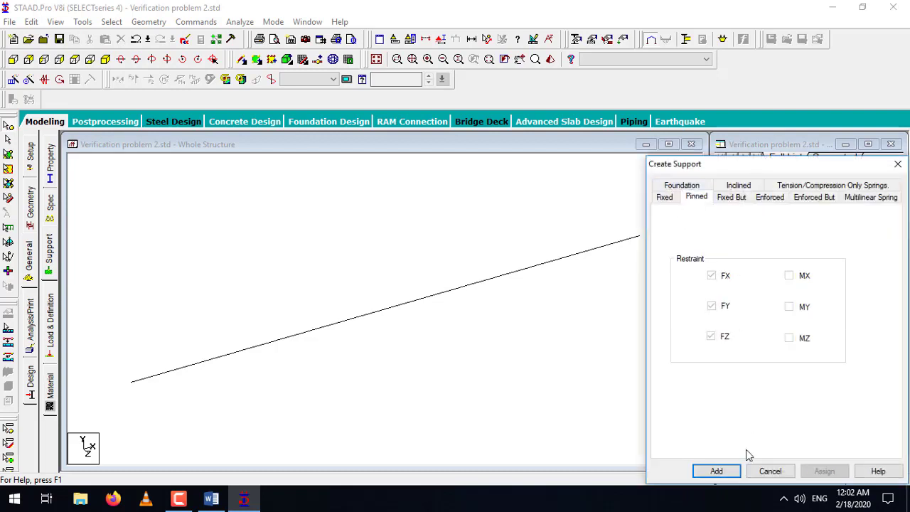
click(732, 470)
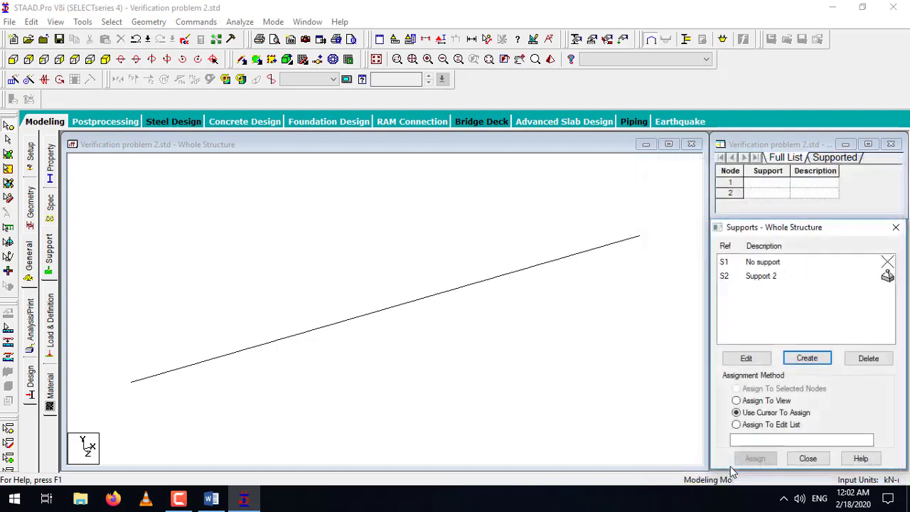
- Create an Enforced But support with FX, FZ, MX, MY and MZ released, leaving only FY restrained
click(807, 358)
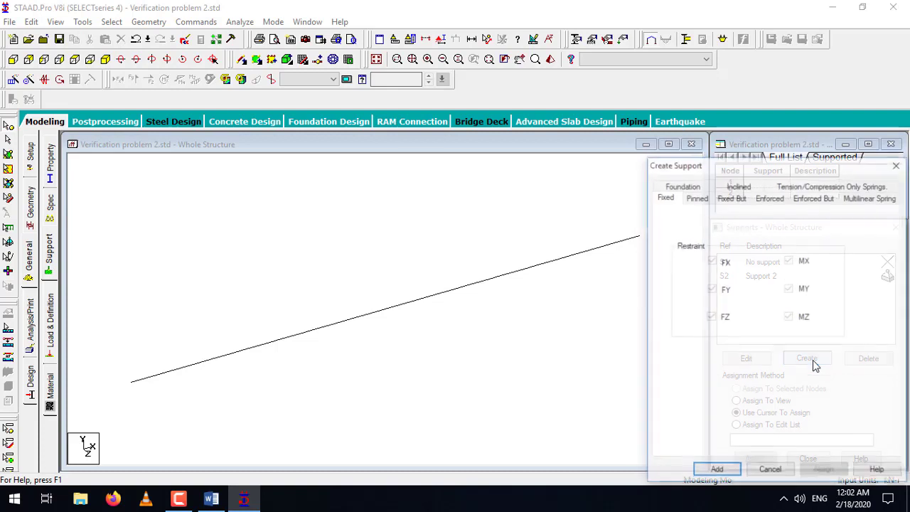
click(814, 198)
click(712, 261)
click(789, 260)
click(789, 289)
click(789, 317)
click(711, 317)
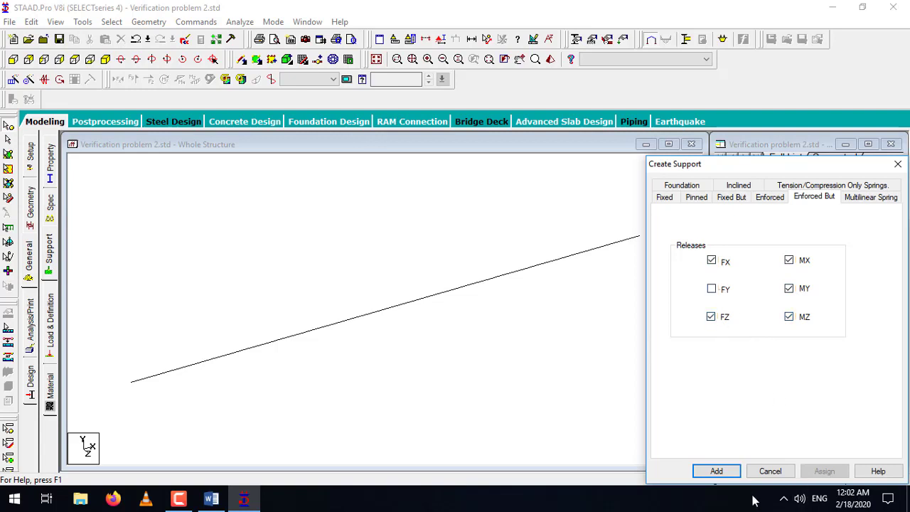
click(716, 471)
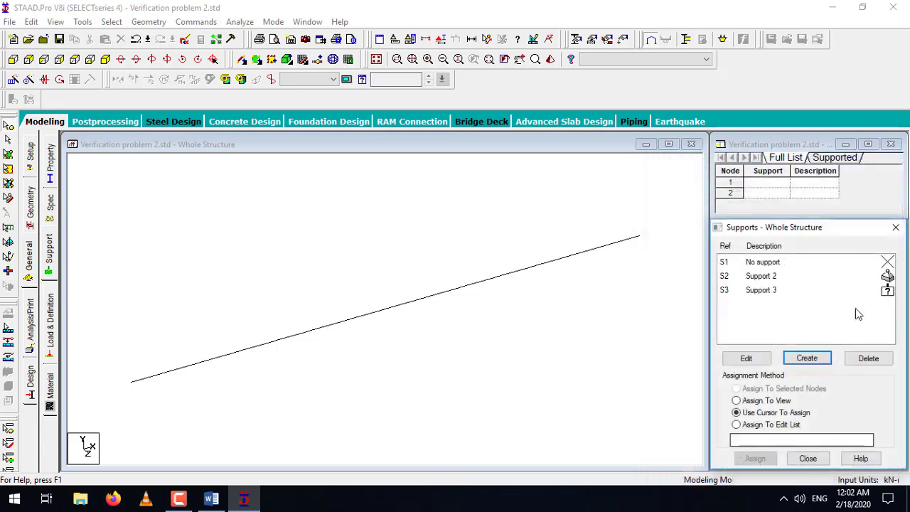
- Assign the pinned support to the beam's node at the origin and the Enforced But support to its far end node
click(771, 277)
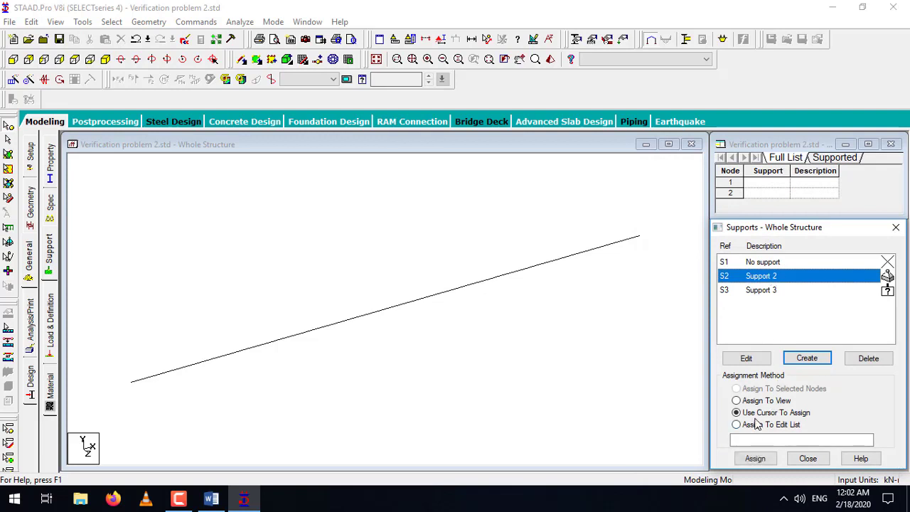
click(755, 459)
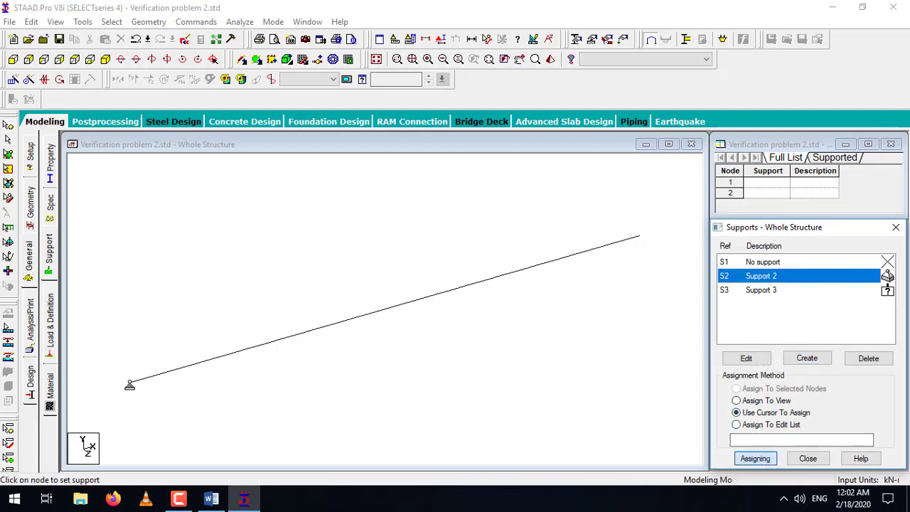
click(129, 385)
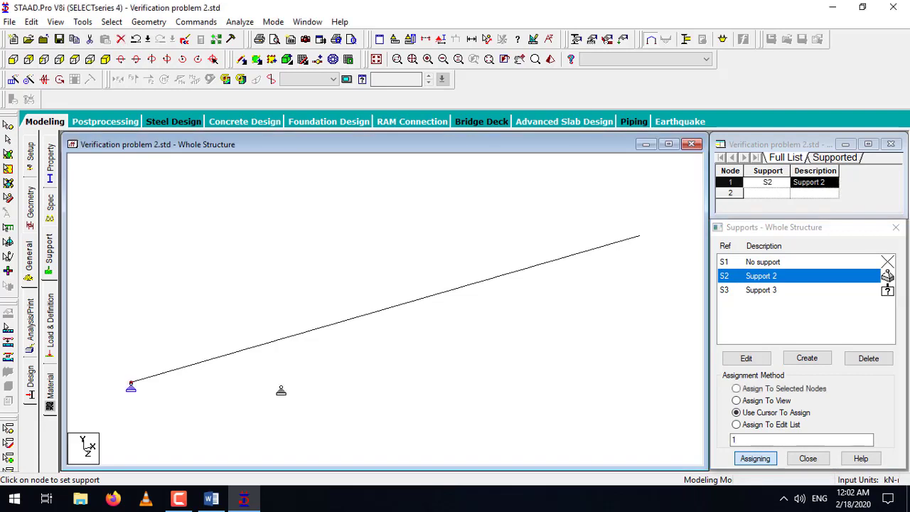
click(759, 292)
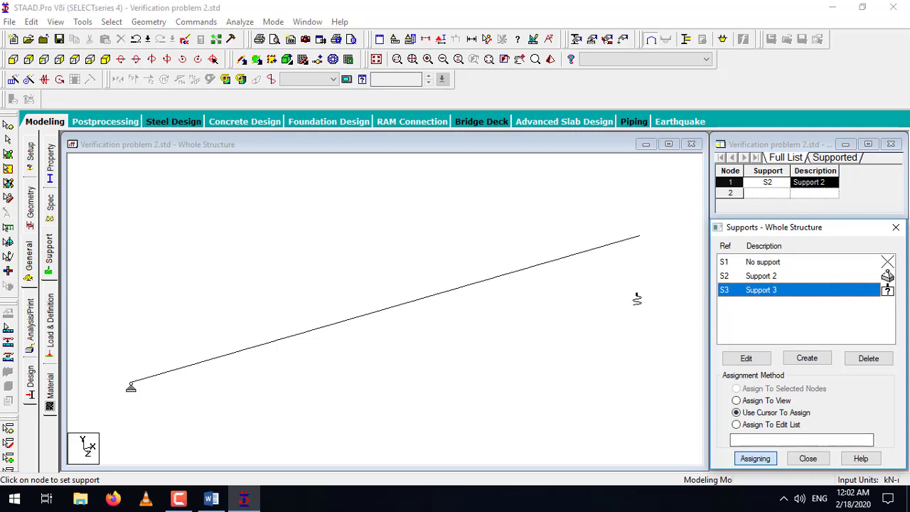
click(640, 238)
key(Escape)
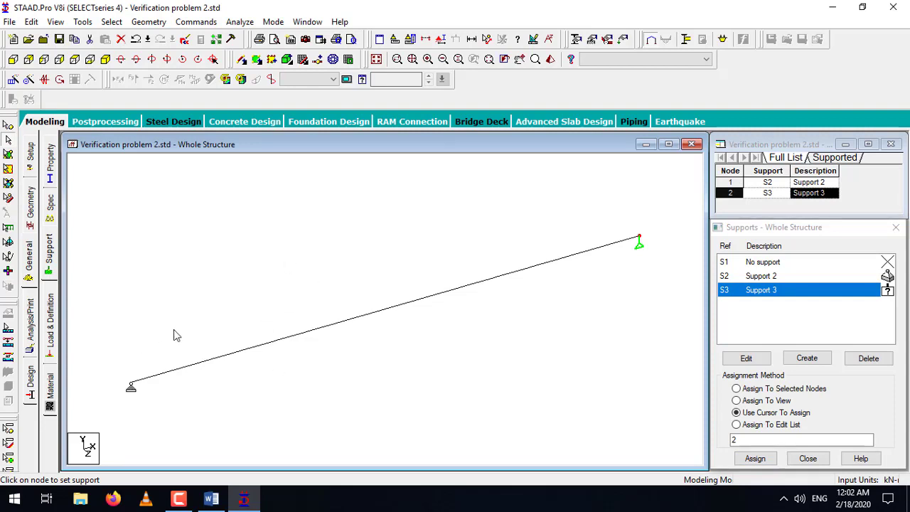
- Create primary load case 1 with the Dead loading type and the title "Dead Load", and select it
click(49, 329)
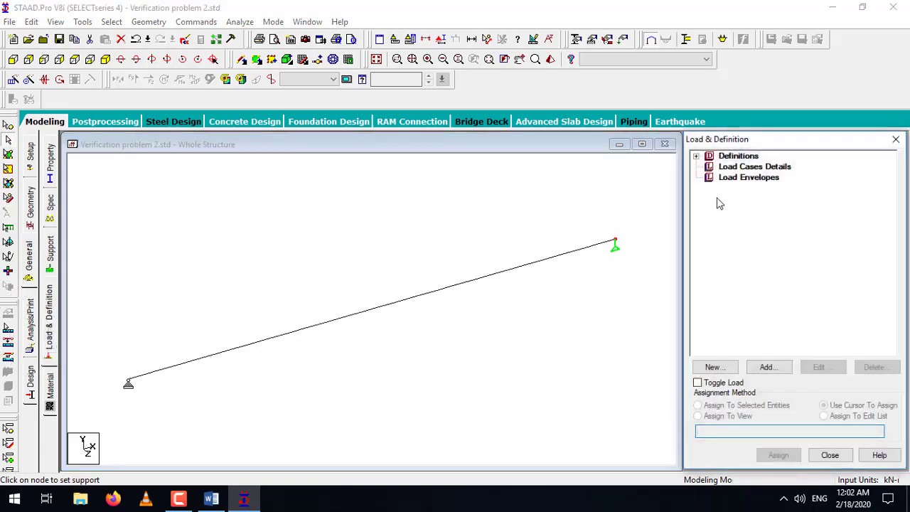
click(740, 168)
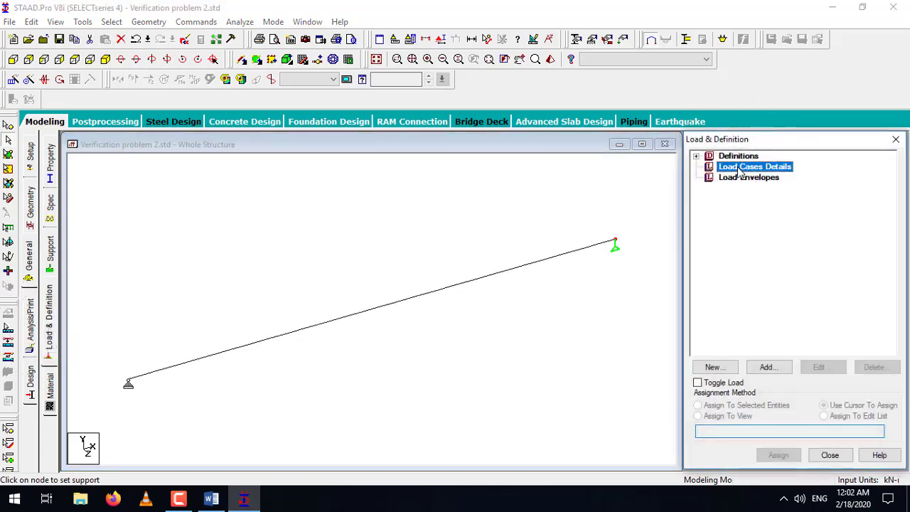
click(765, 369)
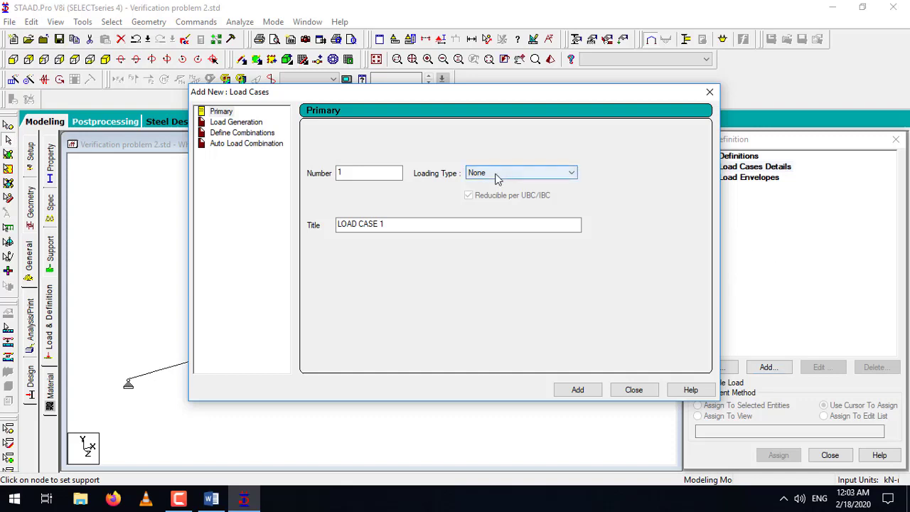
click(497, 179)
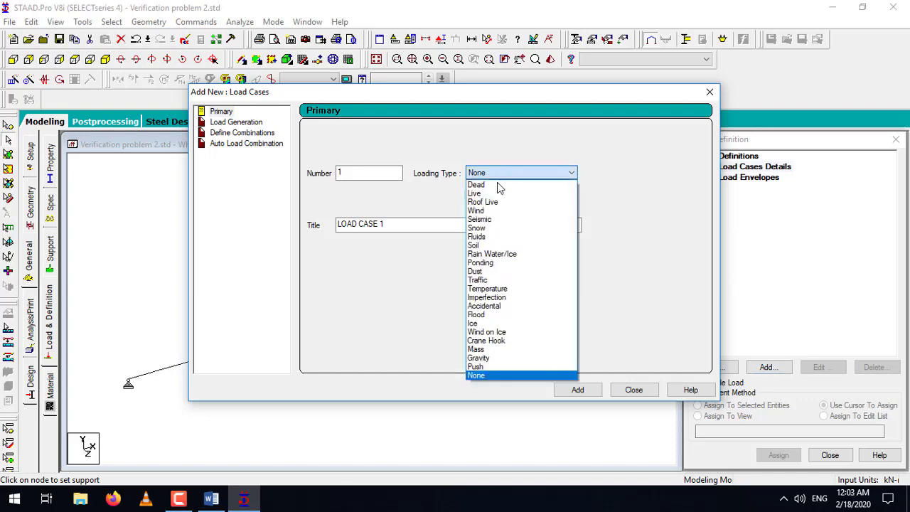
click(499, 186)
drag(459, 226, 270, 214)
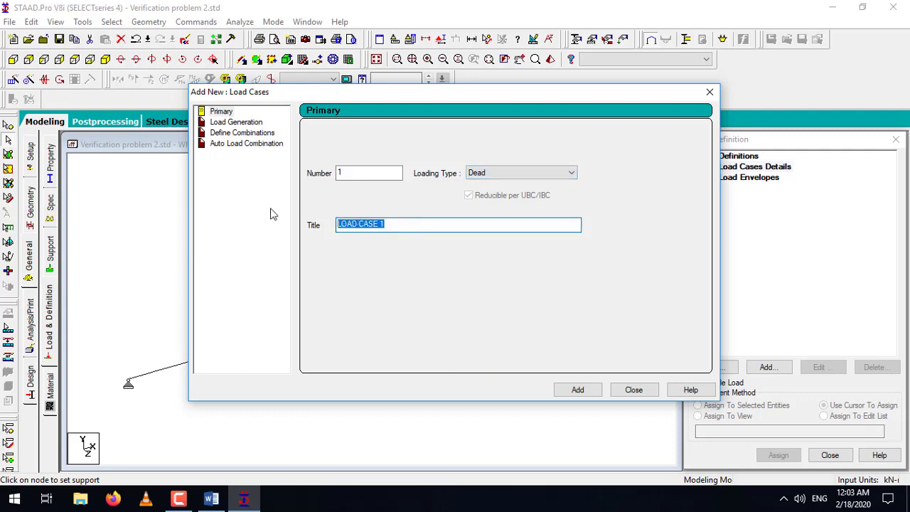
text(Dead Load)
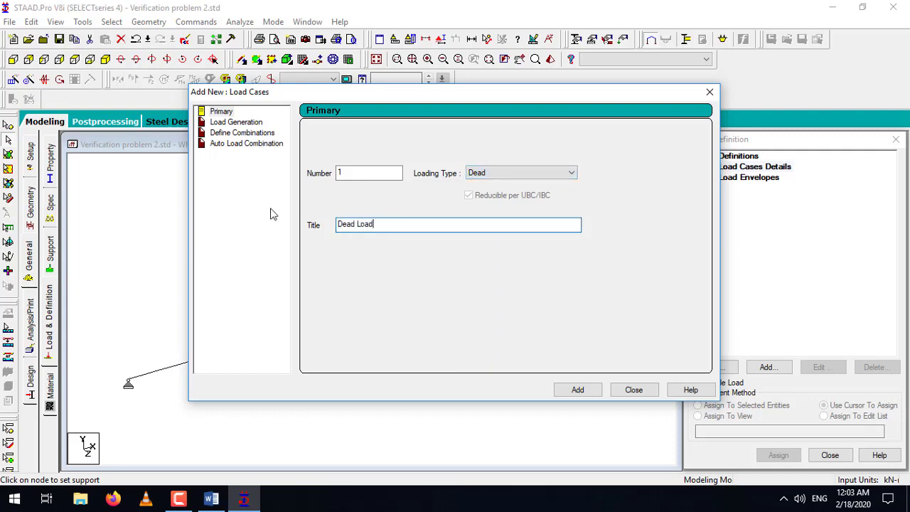
click(578, 390)
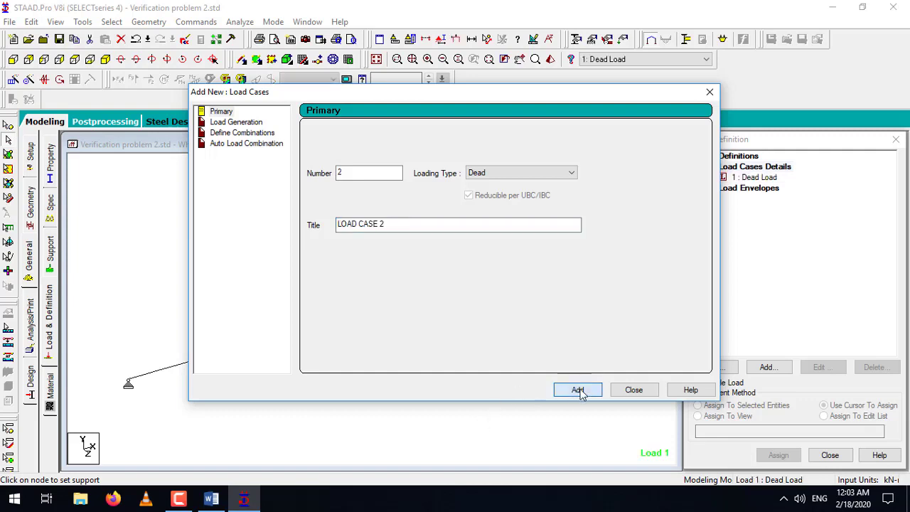
click(635, 390)
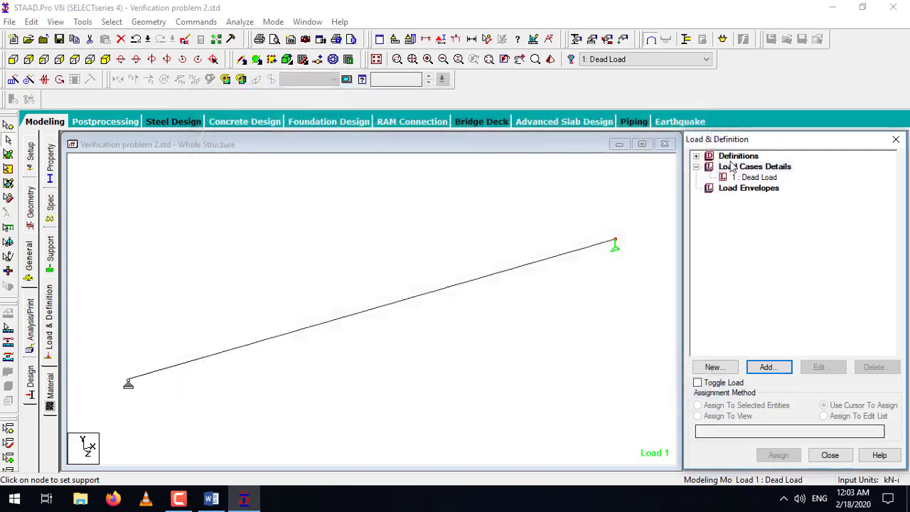
click(746, 178)
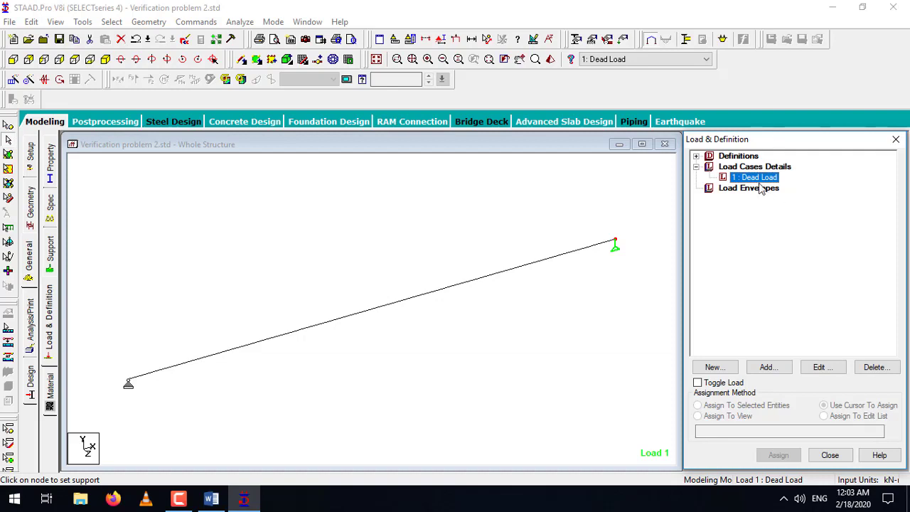
- Switch to the Word exercise and examine the loads and segment lengths on the beam diagram, then return to STAAD.Pro
click(211, 499)
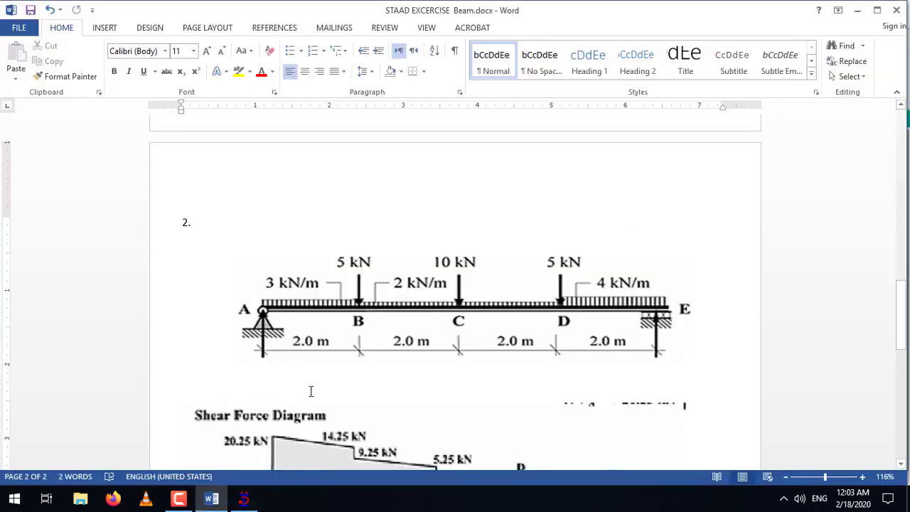
click(281, 299)
click(263, 328)
click(264, 329)
click(359, 323)
click(418, 294)
click(358, 322)
click(359, 321)
key(alt+Tab)
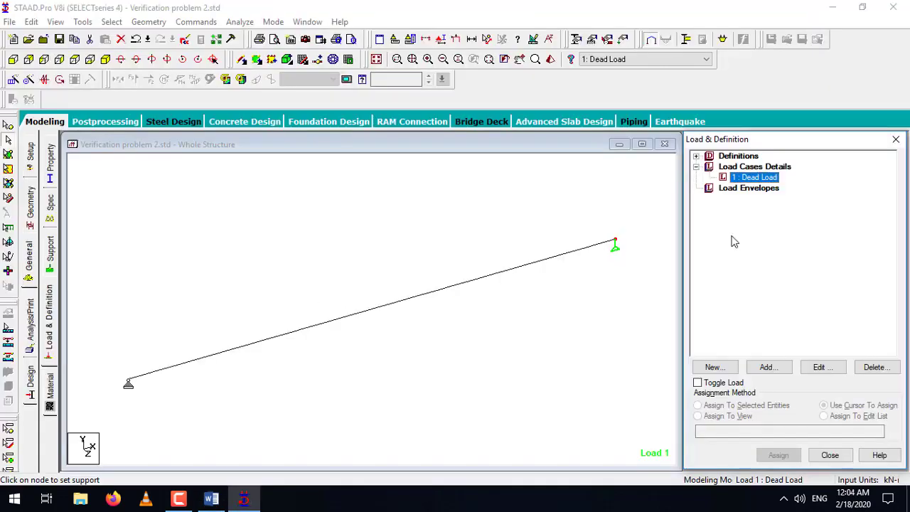
- Add a uniform member force of -3 kN/m in GY to the Dead Load case, from 0 to 2 m
click(766, 366)
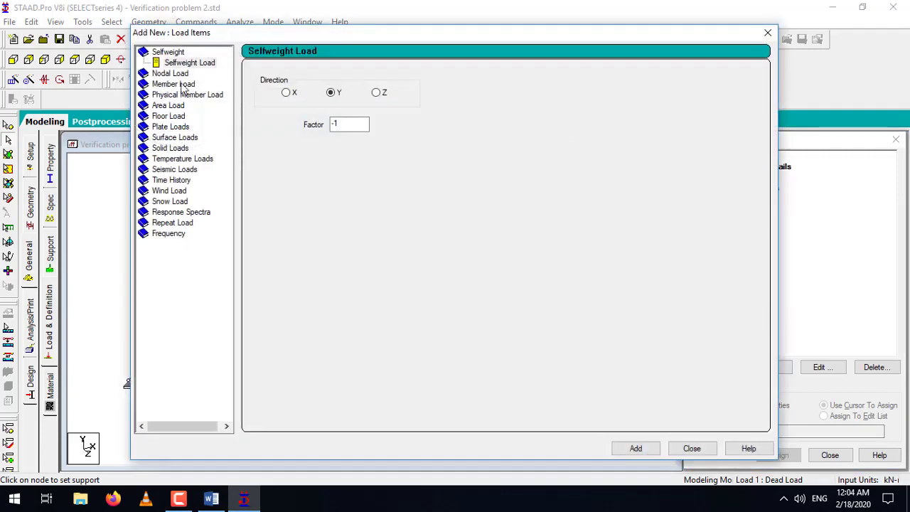
click(182, 85)
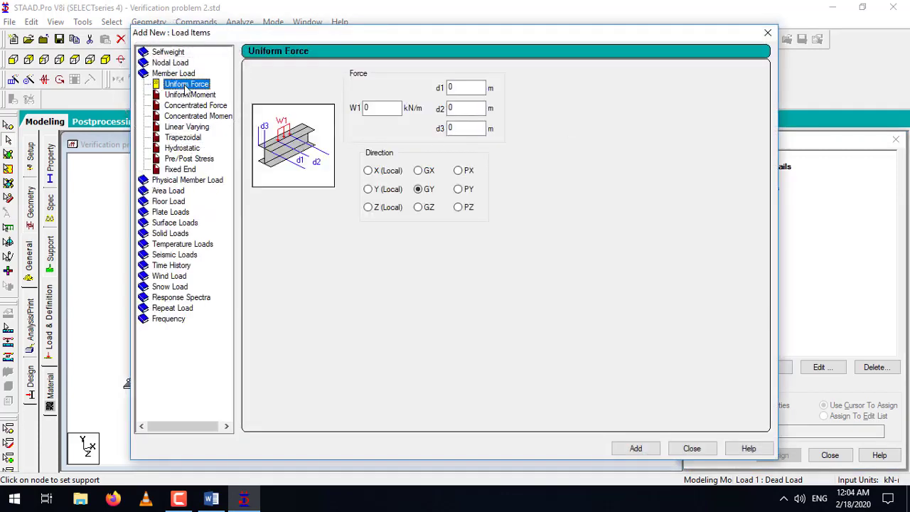
key(alt+Tab)
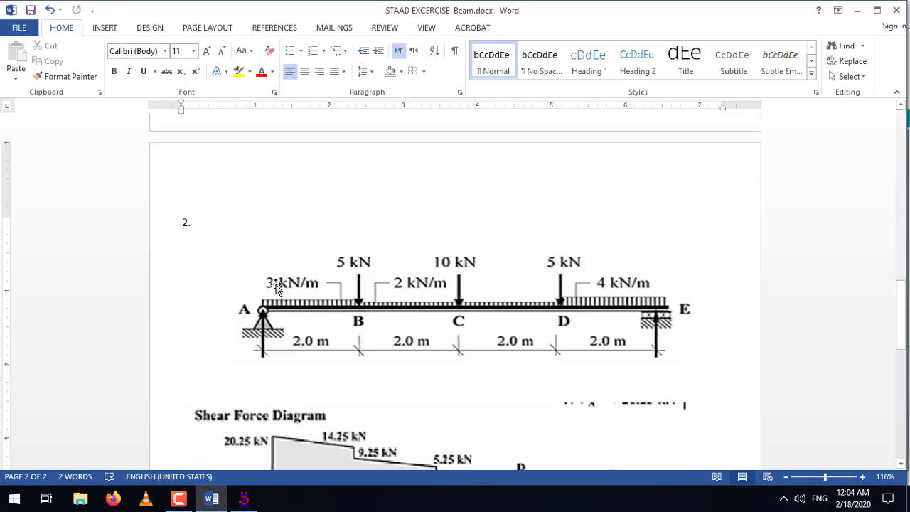
key(alt+Tab)
click(383, 108)
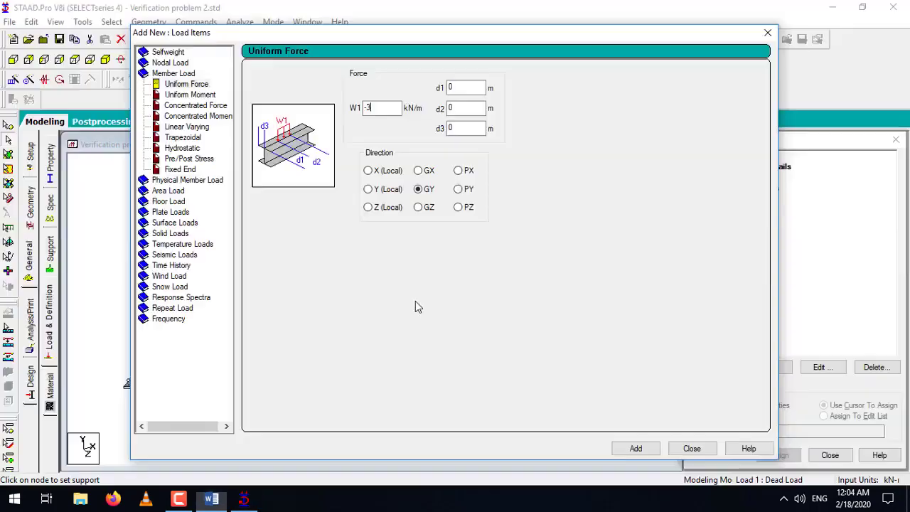
click(465, 108)
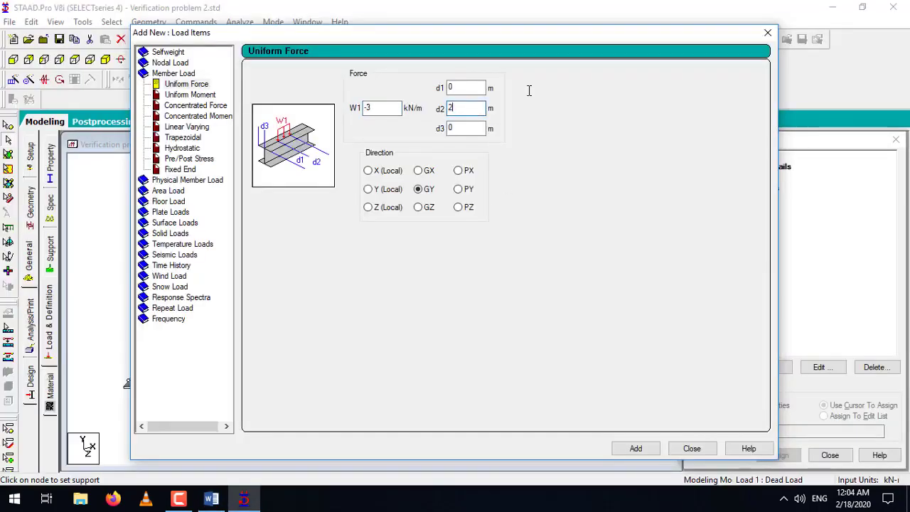
click(649, 452)
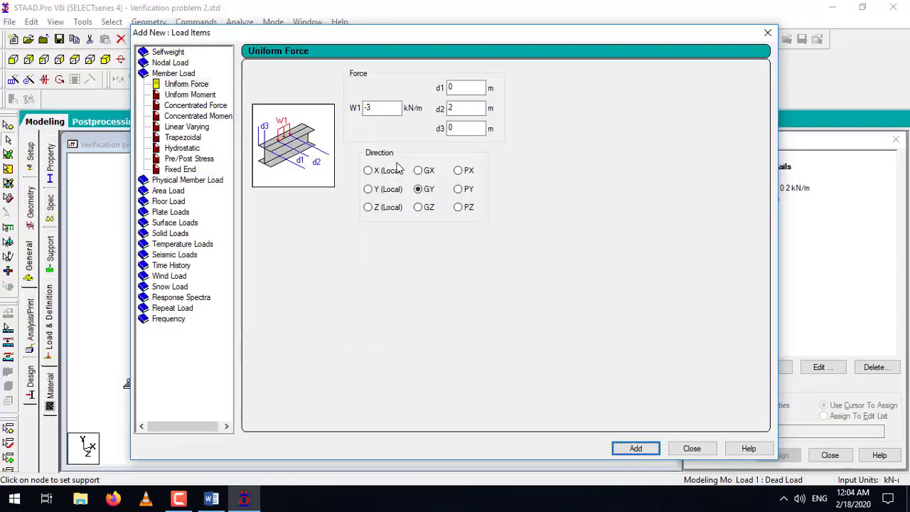
- Add a second uniform member force of -2 kN/m in GY from 2 to 4 m, consulting the Word beam diagram
double_click(387, 108)
text(-3)
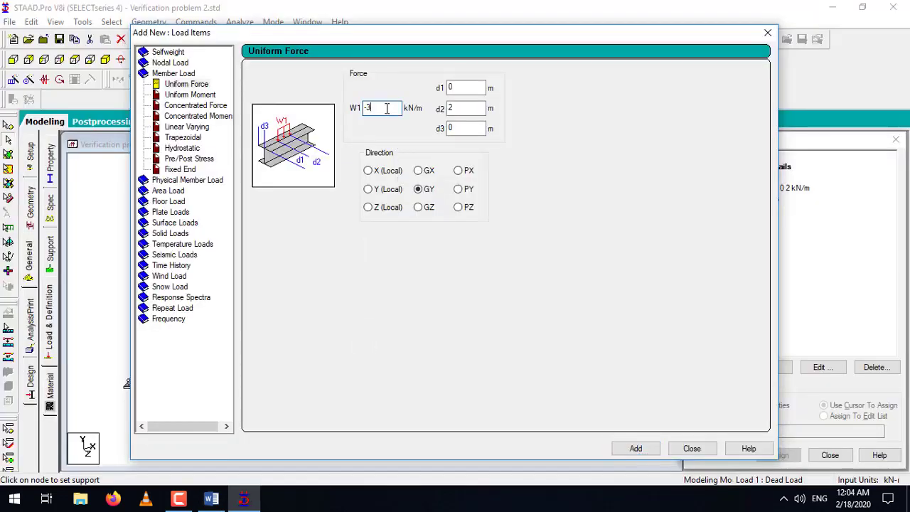
key(Tab)
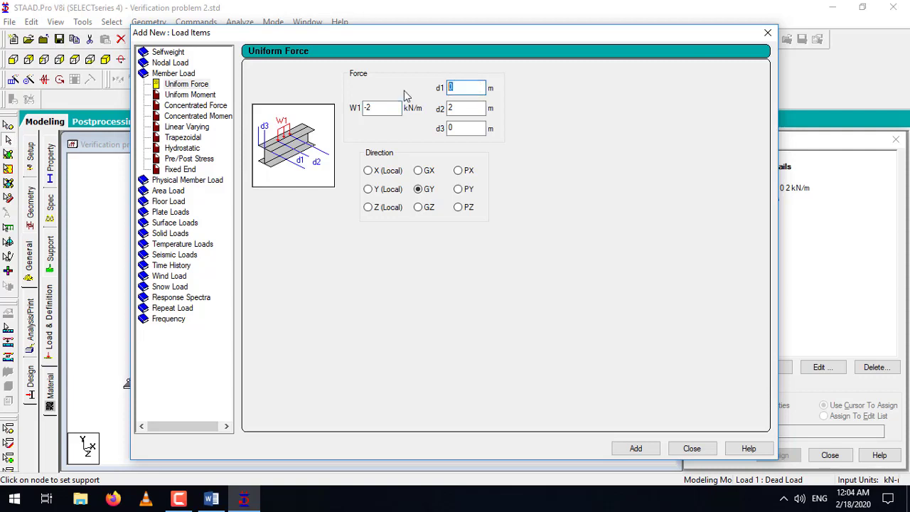
key(alt+Tab)
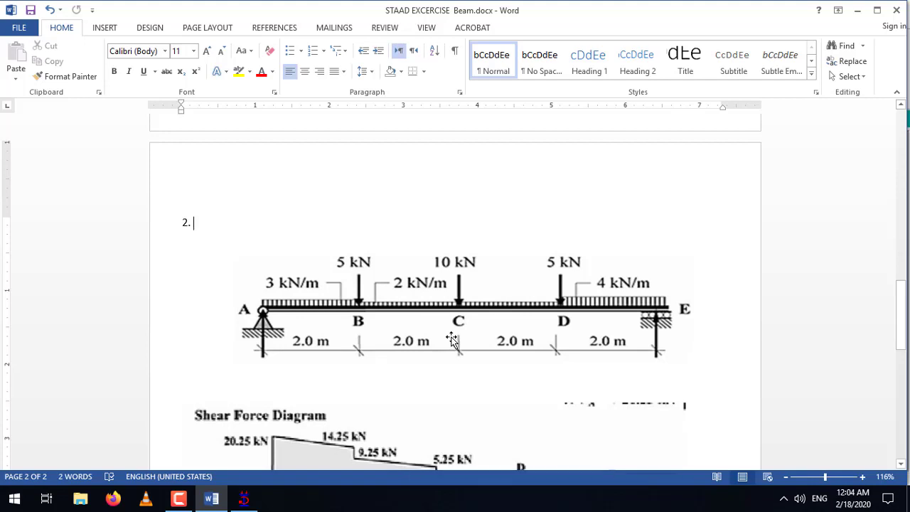
key(ctrl)
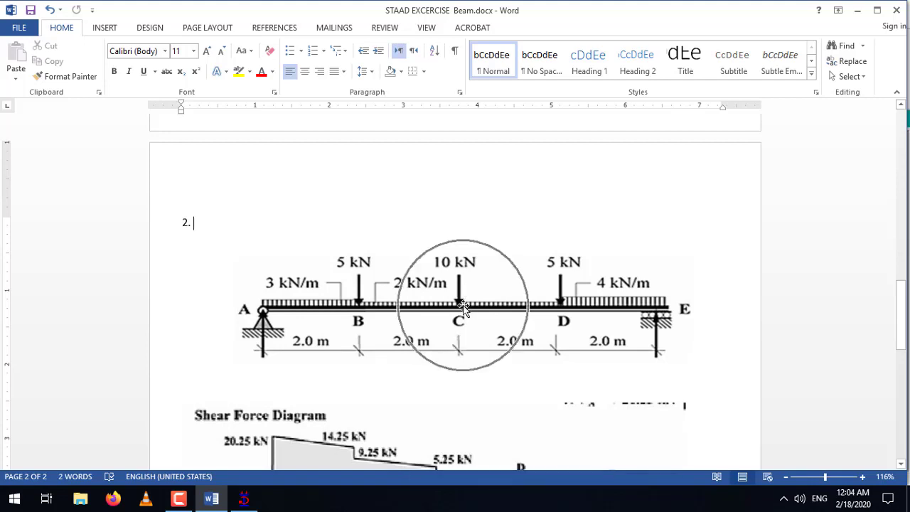
key(ctrl)
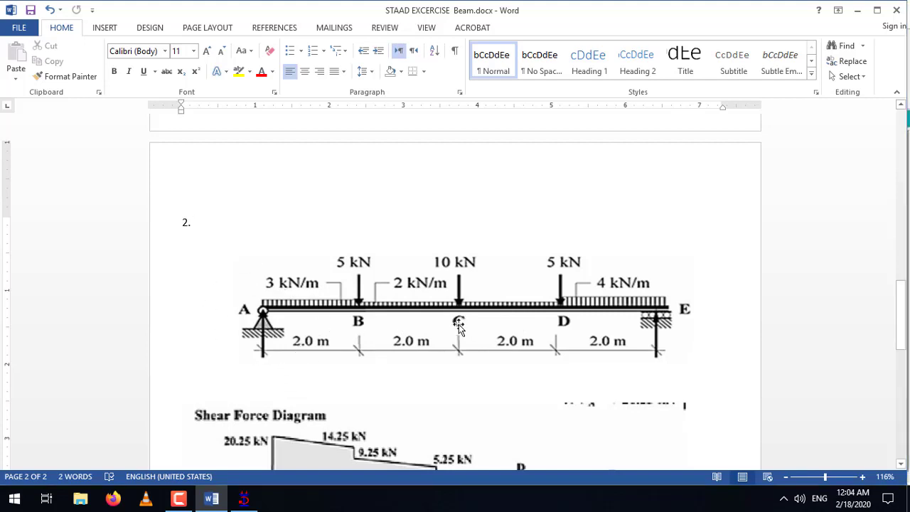
key(alt+Tab)
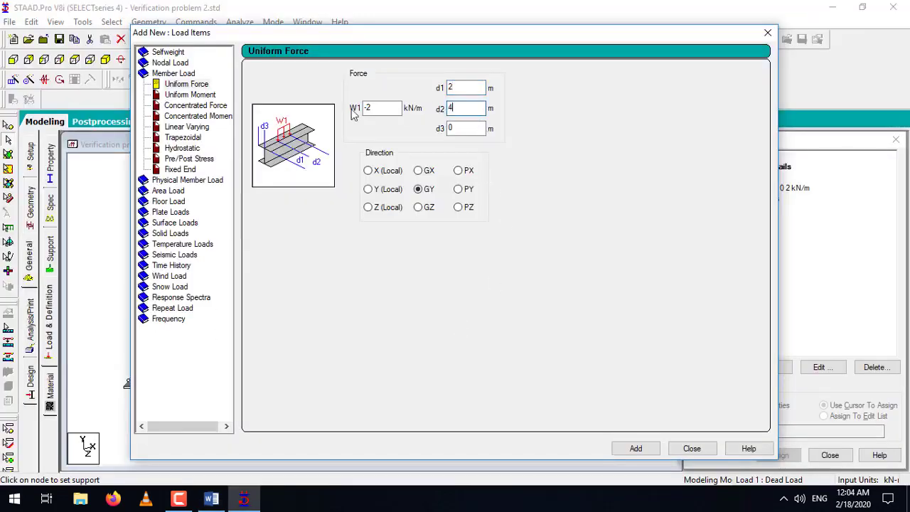
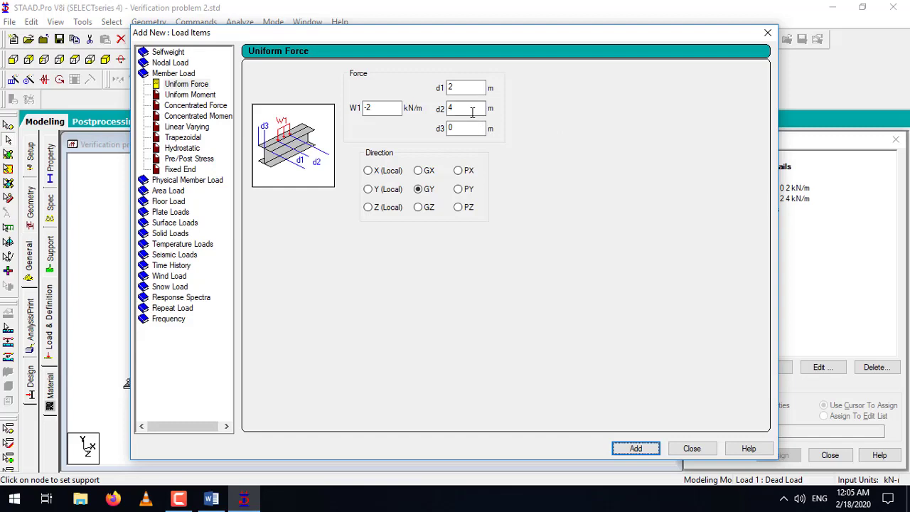
click(471, 112)
click(768, 33)
- Recheck the Word diagram and set the end distance d2 of the -2 kN/m uniform force to 6 m
double_click(785, 200)
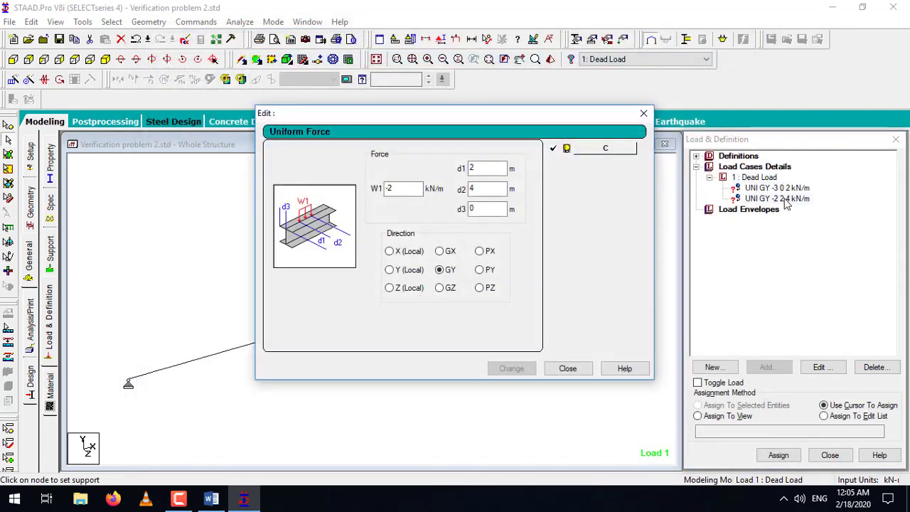
key(alt+Tab)
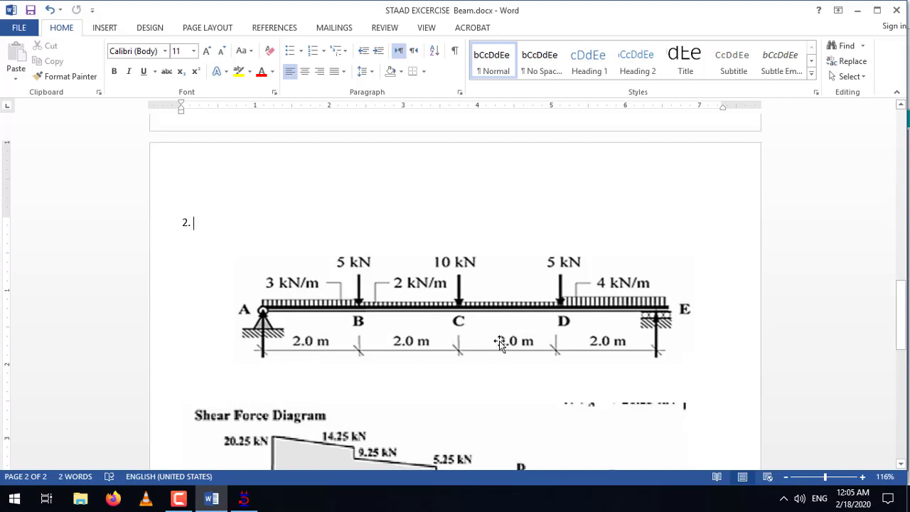
key(alt+Tab)
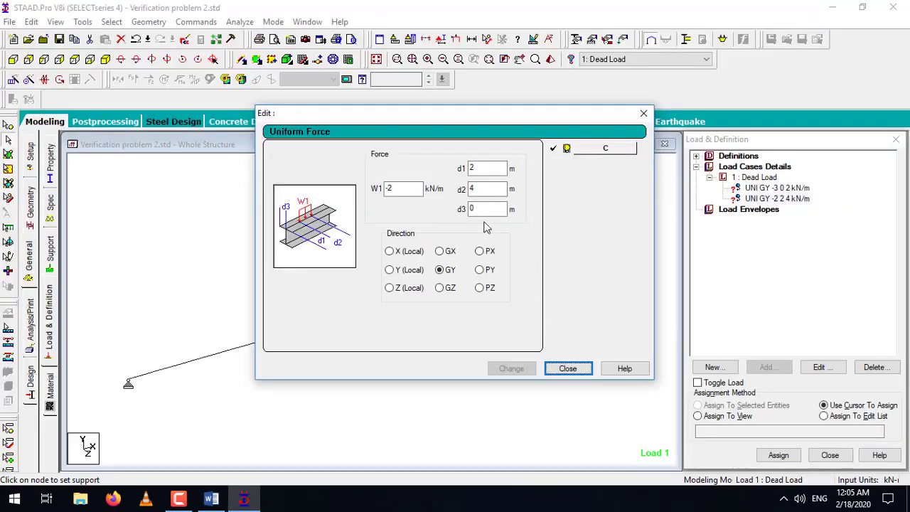
click(484, 188)
key(BackSpace)
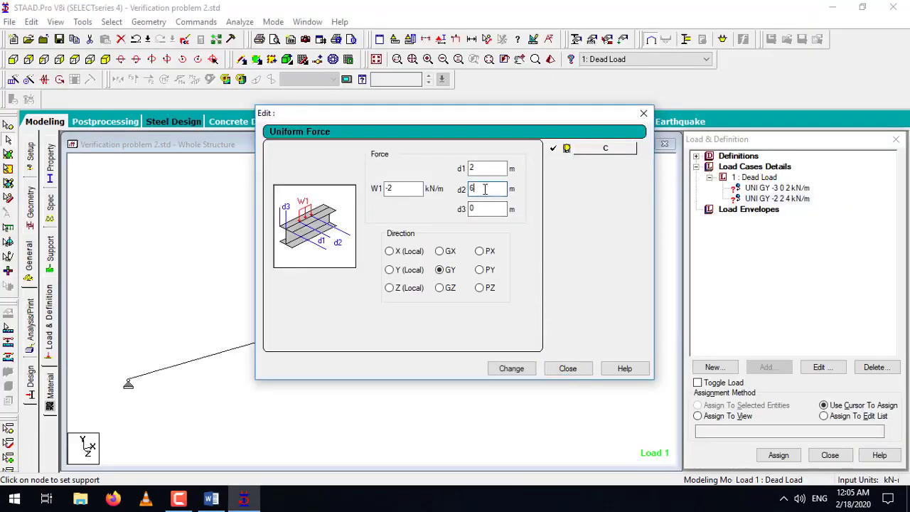
click(529, 371)
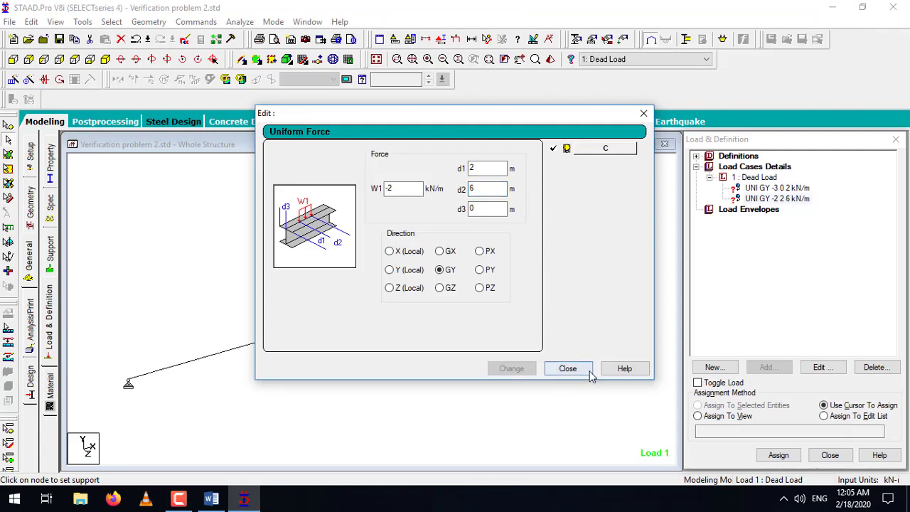
- Try to change the -2 kN/m uniform force to -4 kN/m from 6 to 8 m, consulting the Word beam diagram
key(alt+Tab)
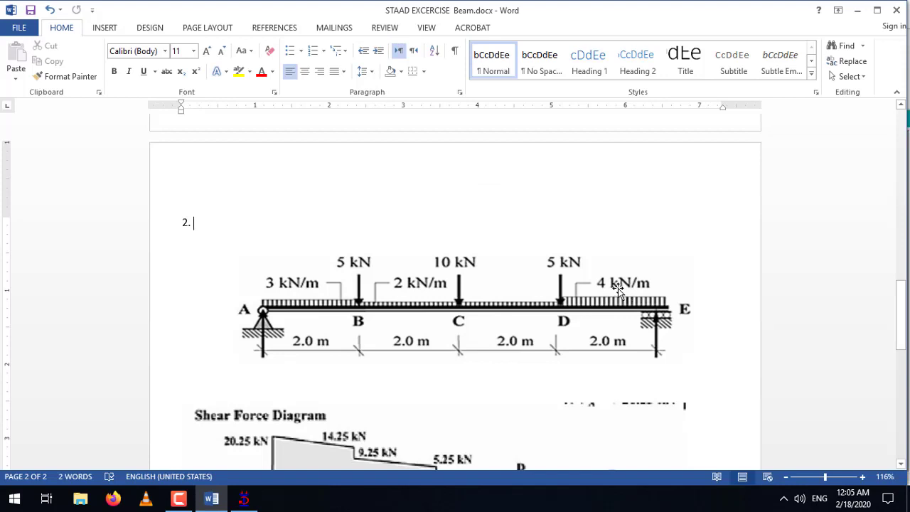
key(alt+Tab)
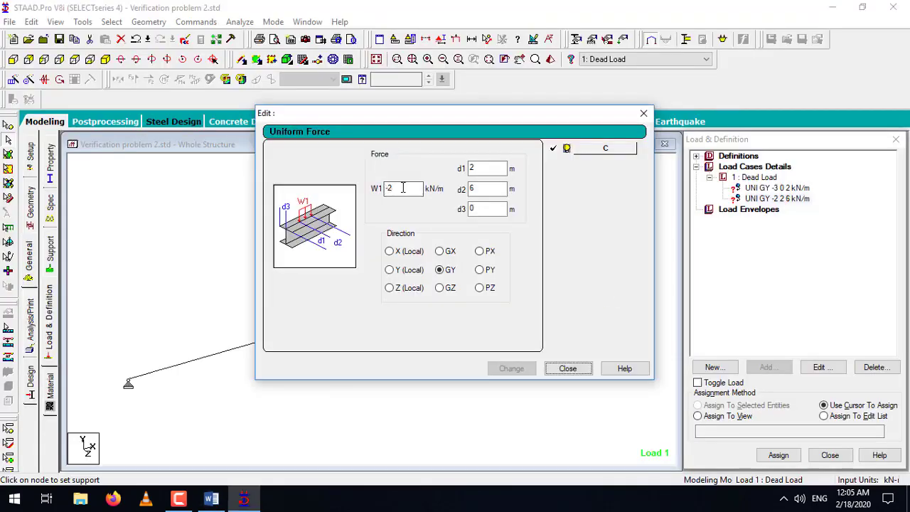
key(alt+Tab)
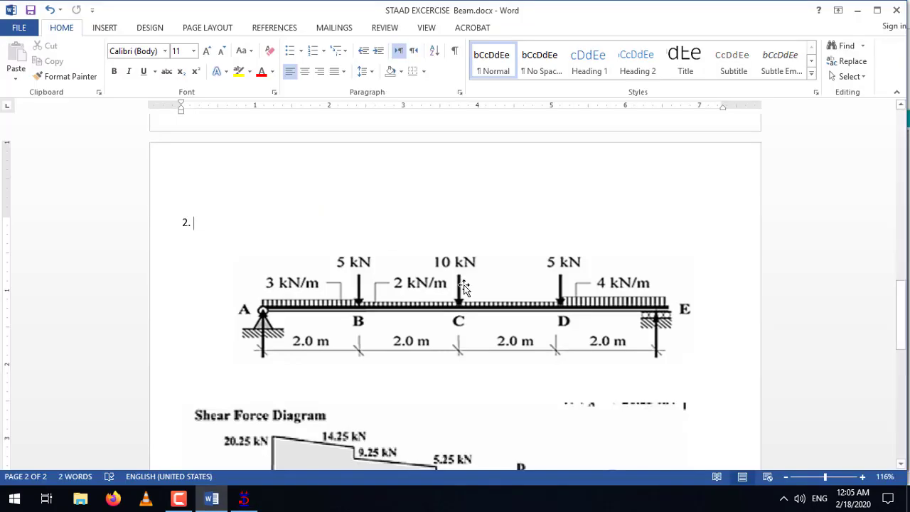
key(alt+Tab)
key(Tab)
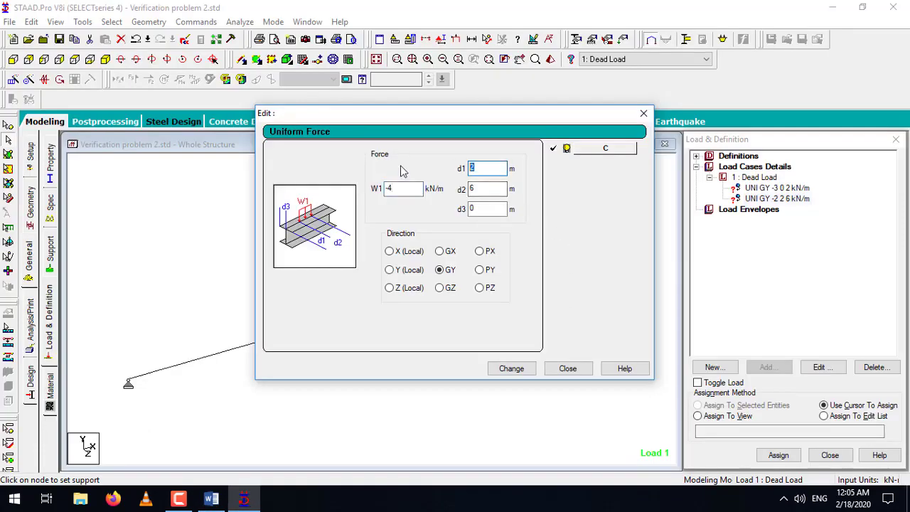
key(alt+Tab)
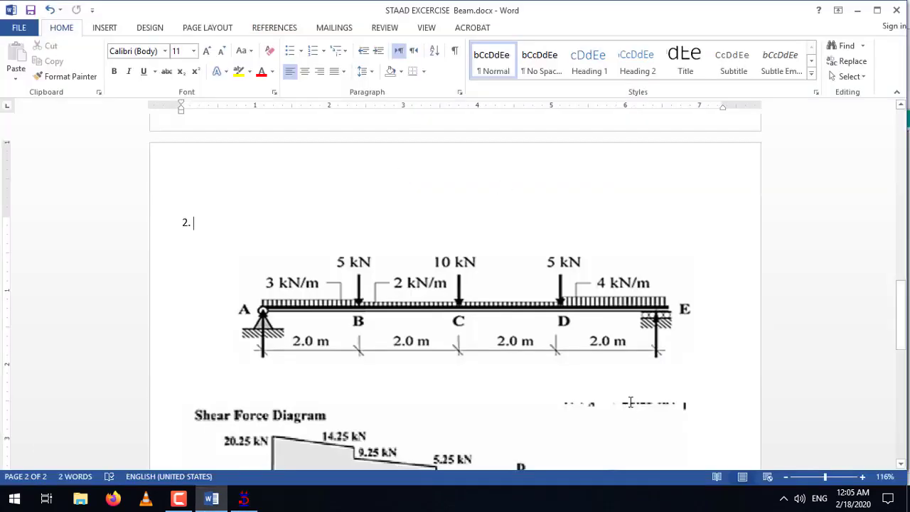
key(alt+Tab)
text(8)
key(Tab)
key(alt+Tab)
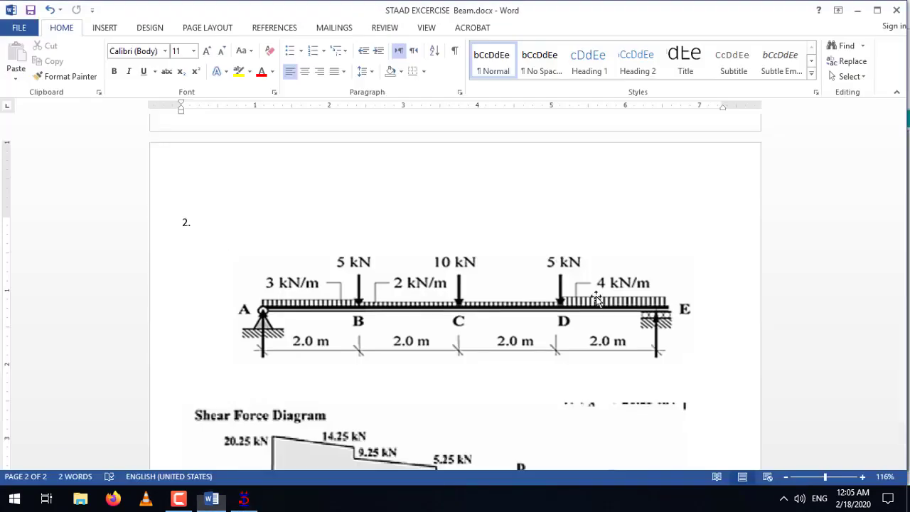
key(alt+Tab)
double_click(482, 170)
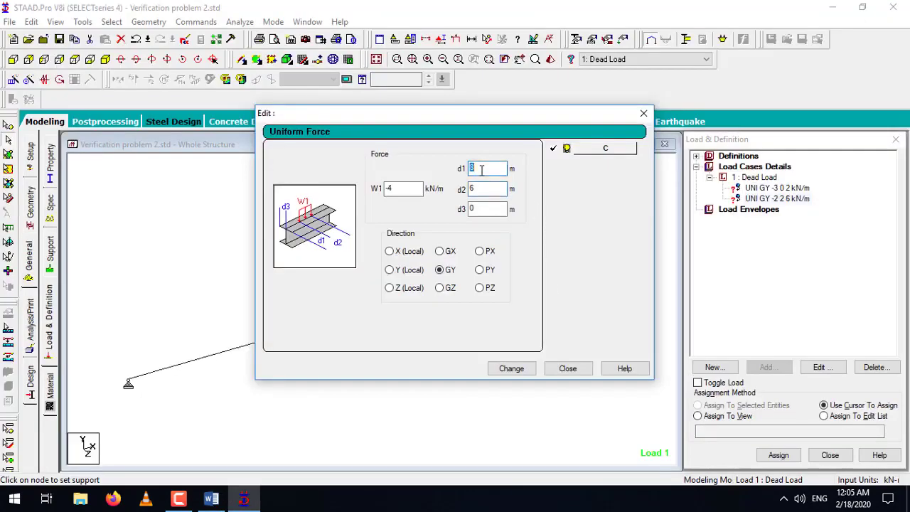
key(Tab)
click(513, 369)
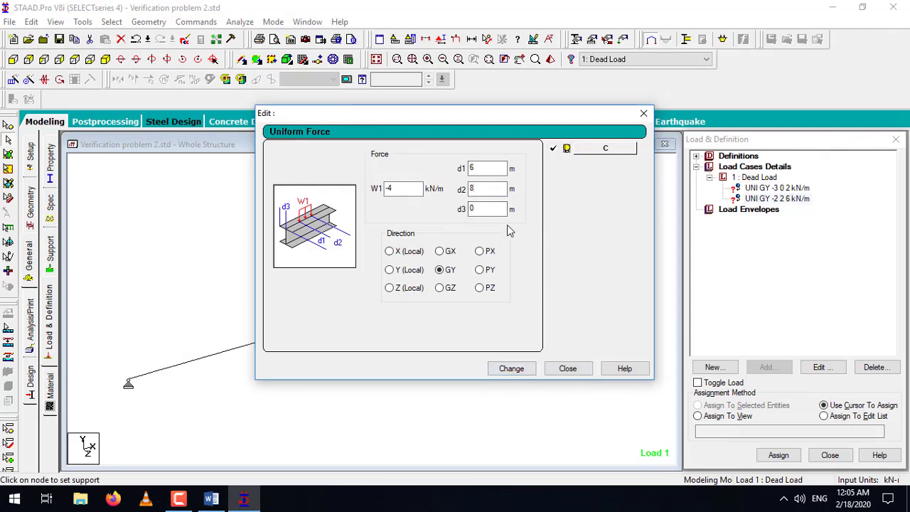
- Recheck the Word diagram, restore the edited uniform force to -2 kN/m from 2 to 6 m, and close its settings
key(alt+Tab)
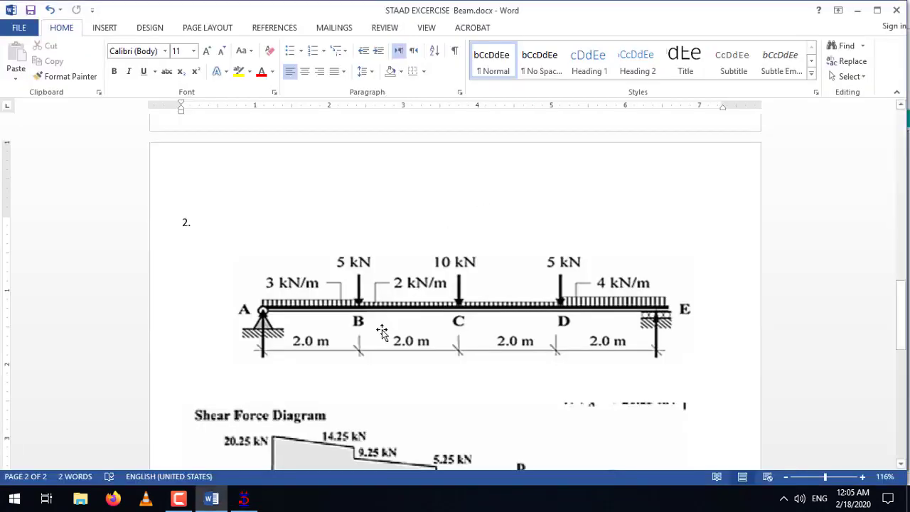
key(alt+Tab)
click(415, 190)
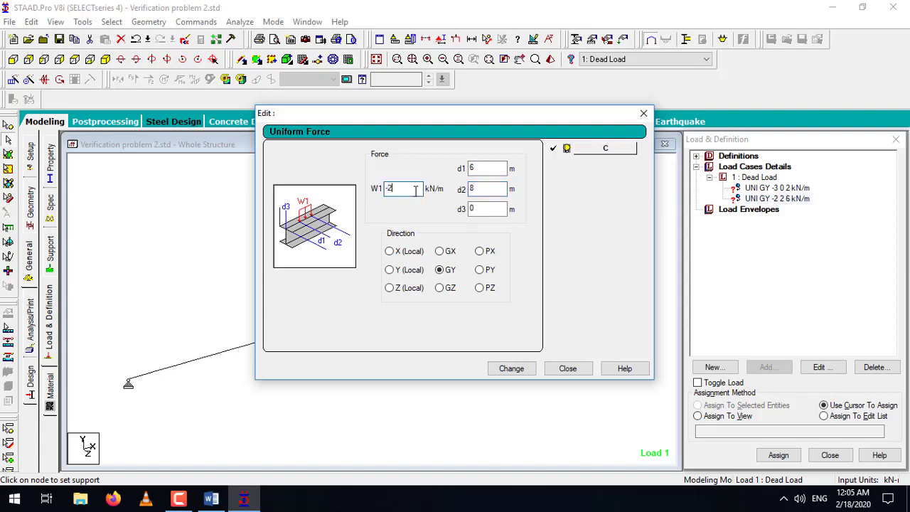
key(alt+Tab)
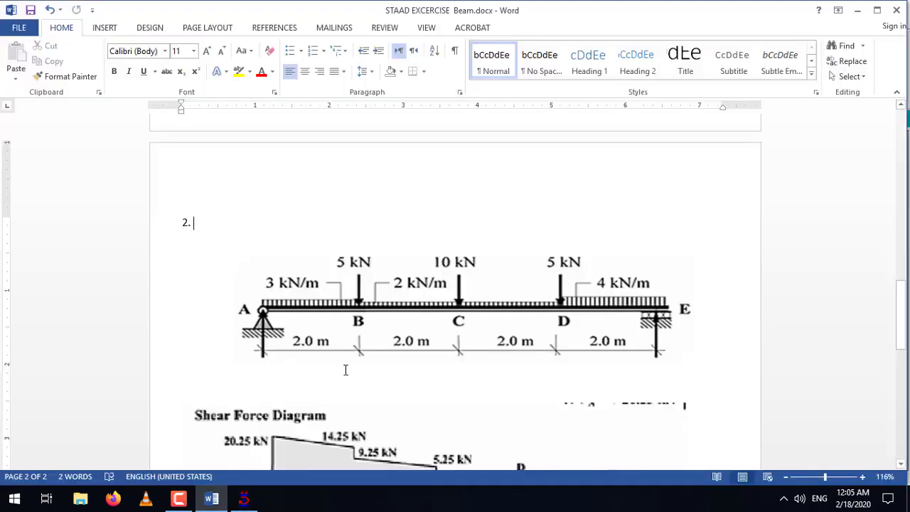
key(alt+Tab)
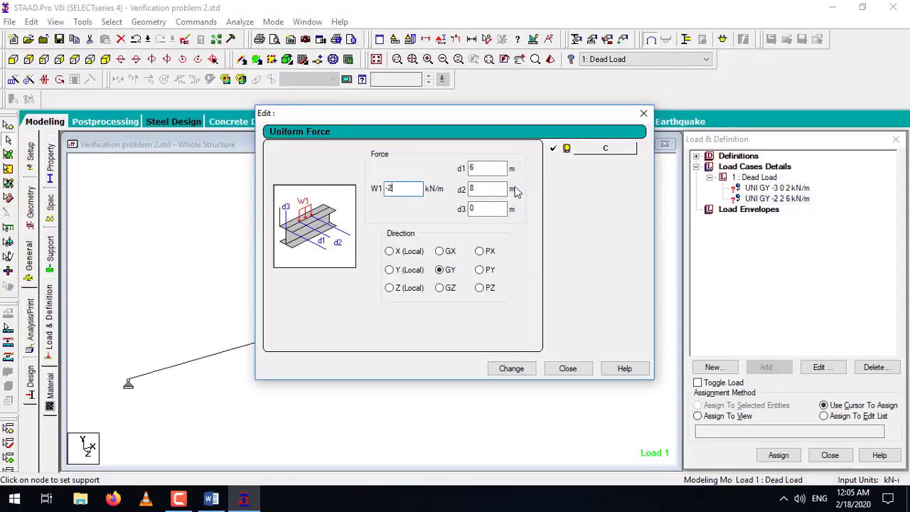
key(alt+Tab)
key(alt+Tab)
key(Tab)
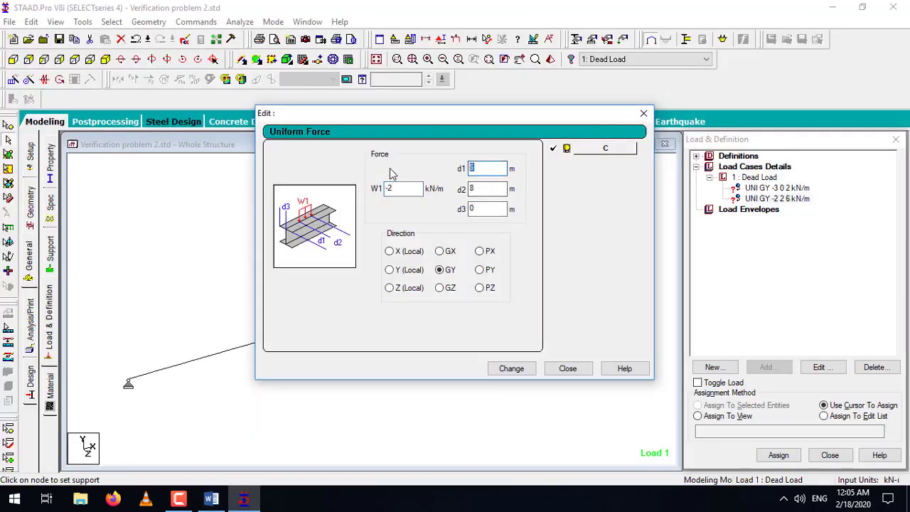
text(2)
key(Tab)
text(6)
key(alt+Tab)
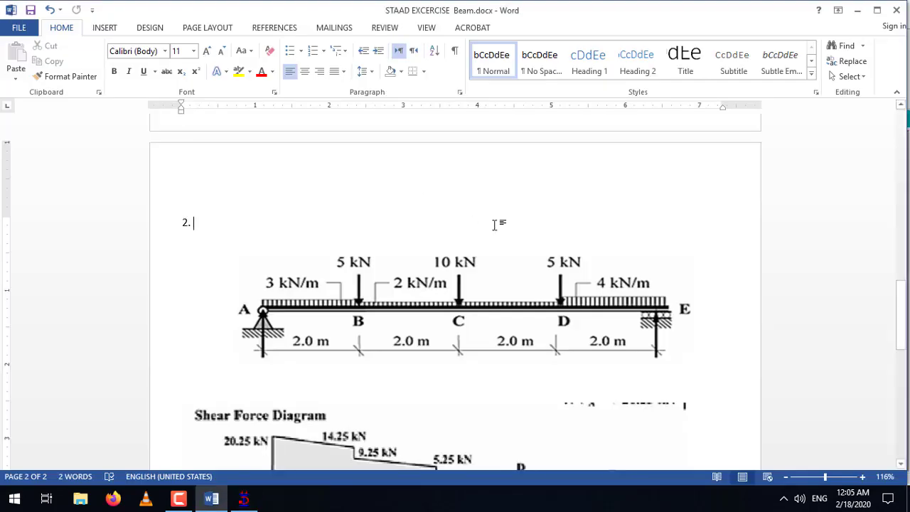
key(alt+Tab)
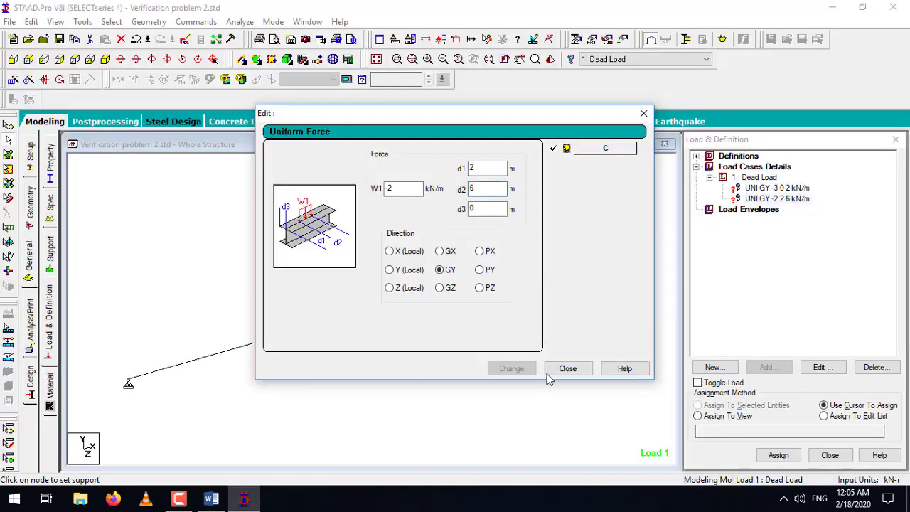
click(566, 373)
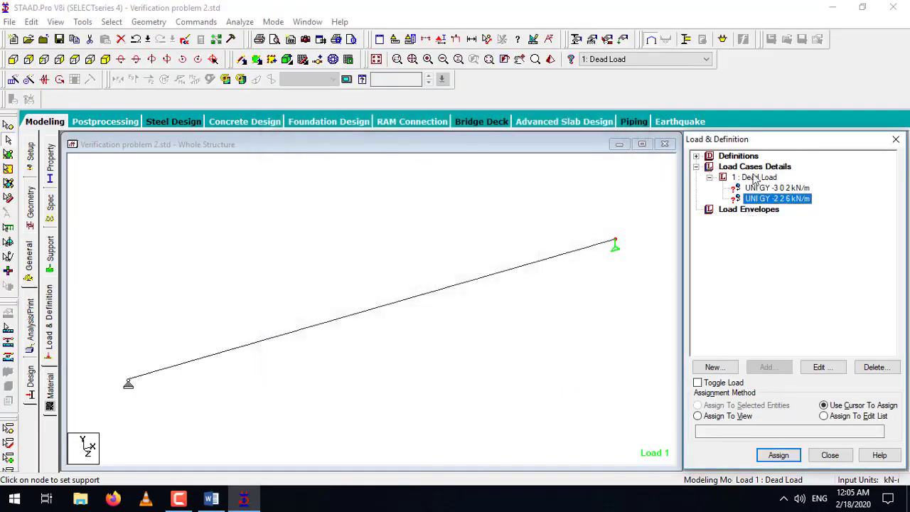
- Add a uniform member force of -4 kN/m in GY to the Dead Load case, from 6 to 8 m
click(755, 178)
click(769, 366)
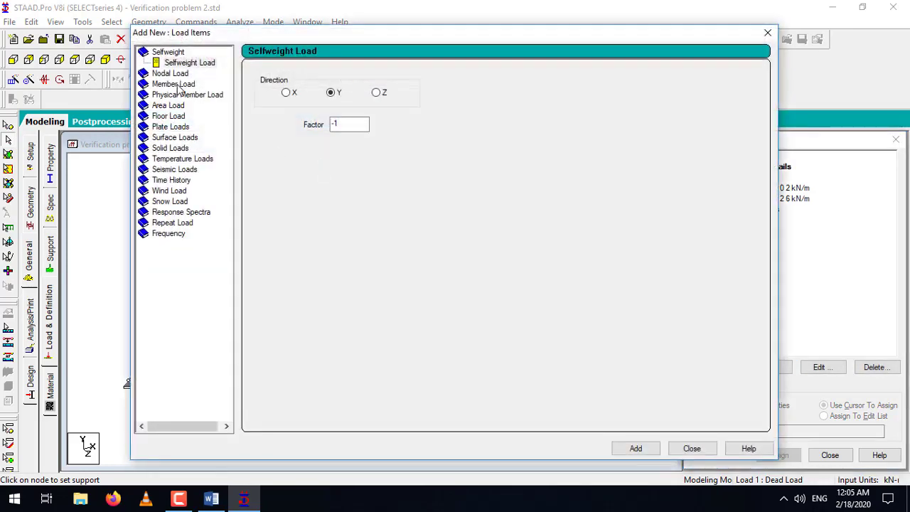
click(178, 83)
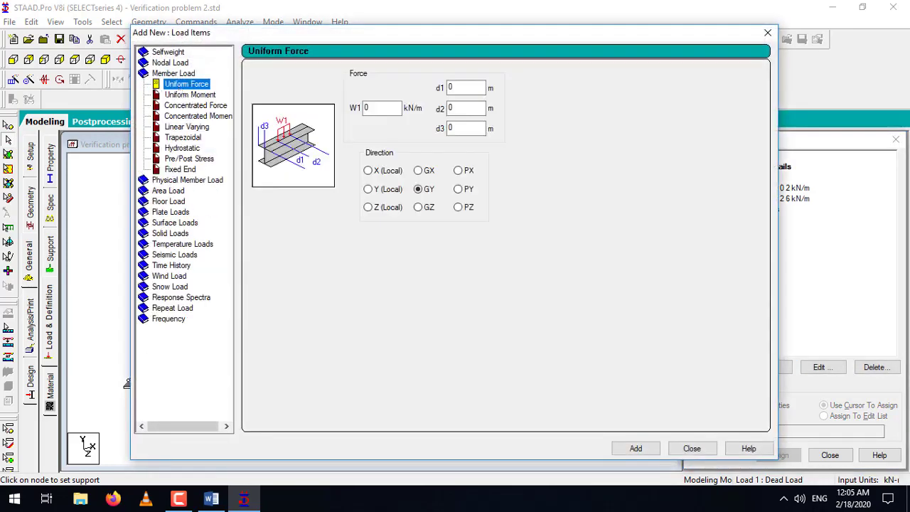
key(alt+Tab)
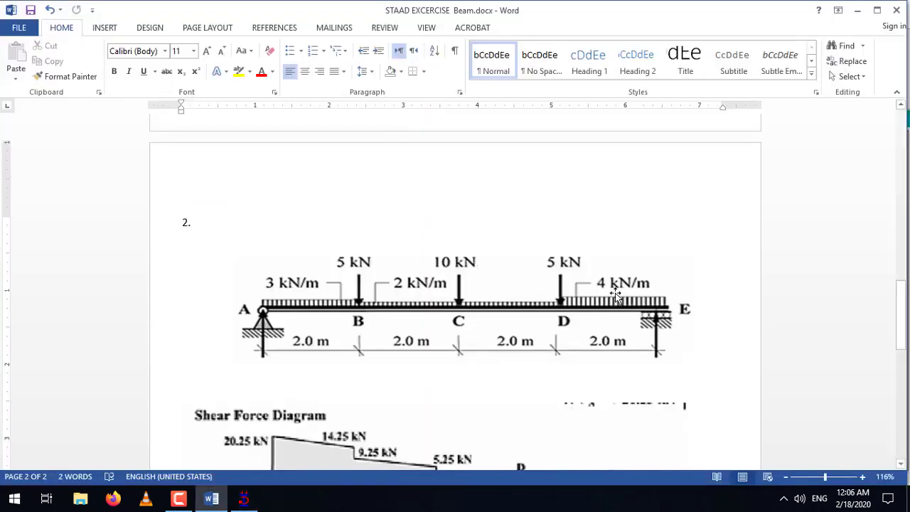
key(alt+Tab)
click(383, 111)
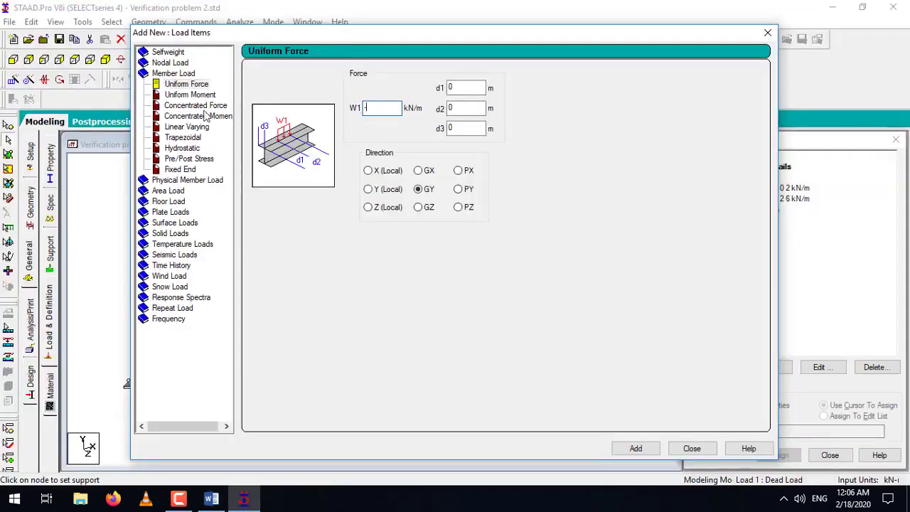
click(462, 87)
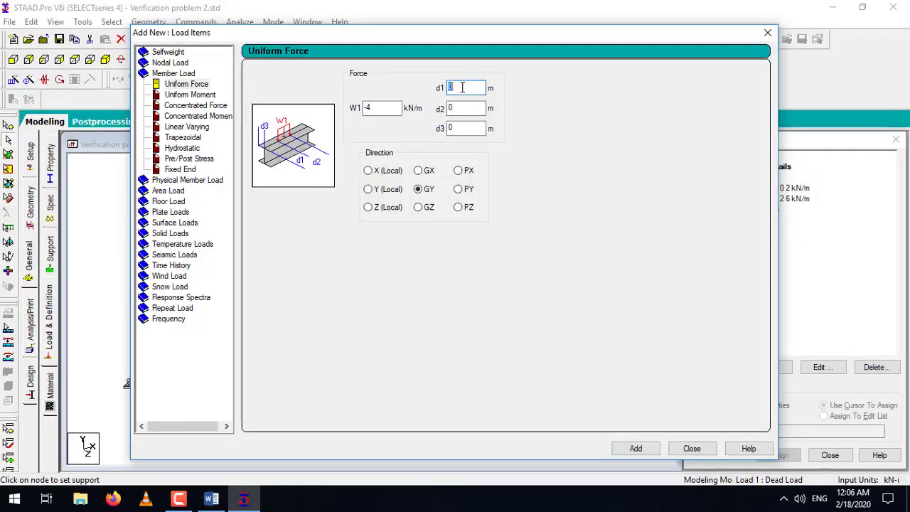
text(6)
key(alt+Tab)
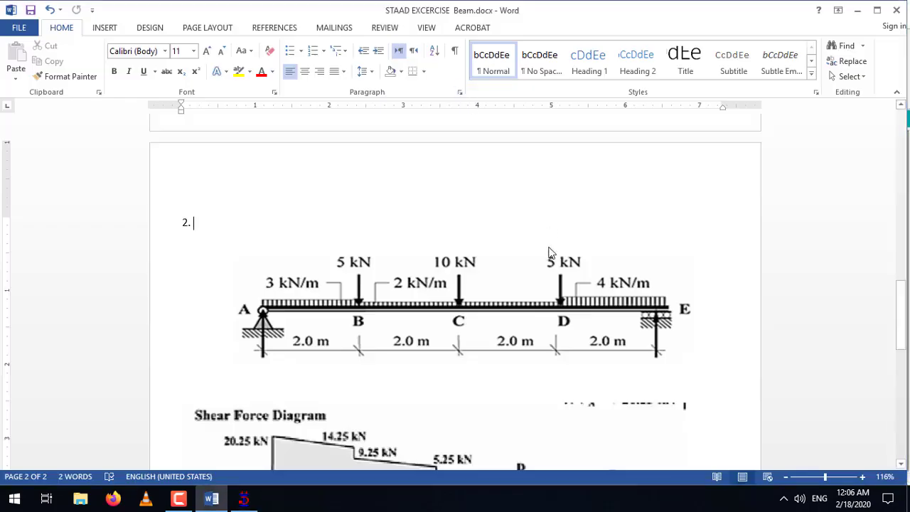
key(alt+Tab)
click(478, 106)
key(shift+Home)
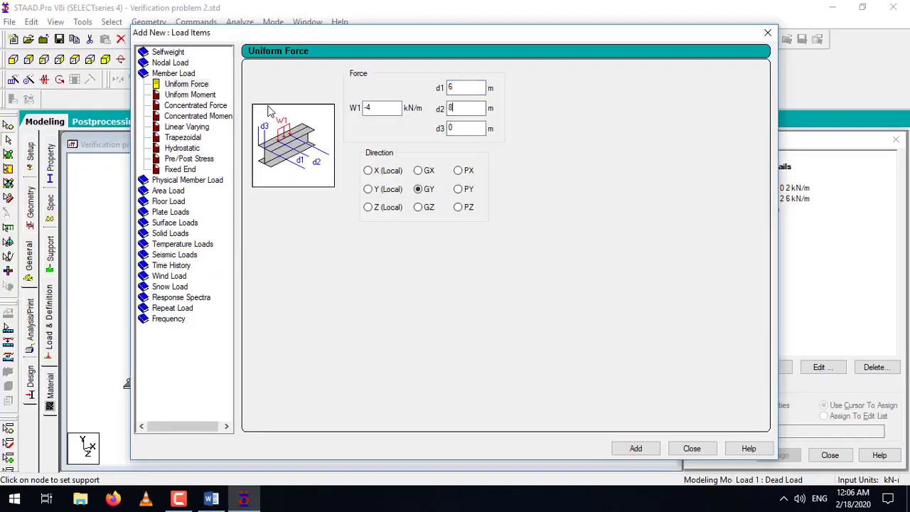
click(626, 452)
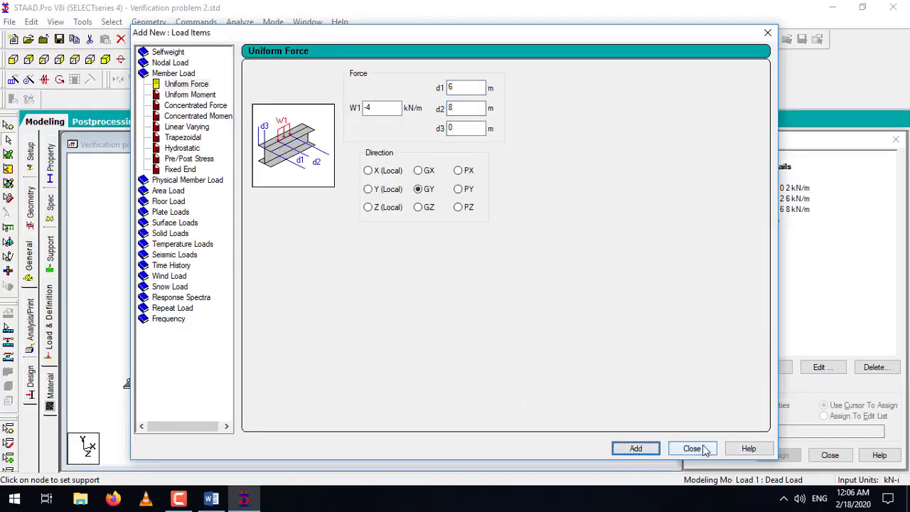
- Decline the auto save and add a concentrated member force of -5 kN in GY at 2 m, consulting the Word diagram
key(alt+Tab)
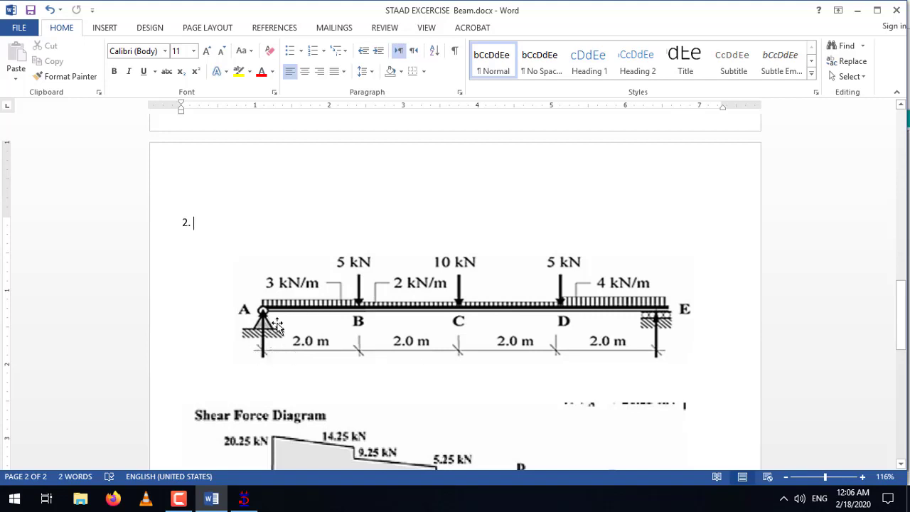
key(alt+Tab)
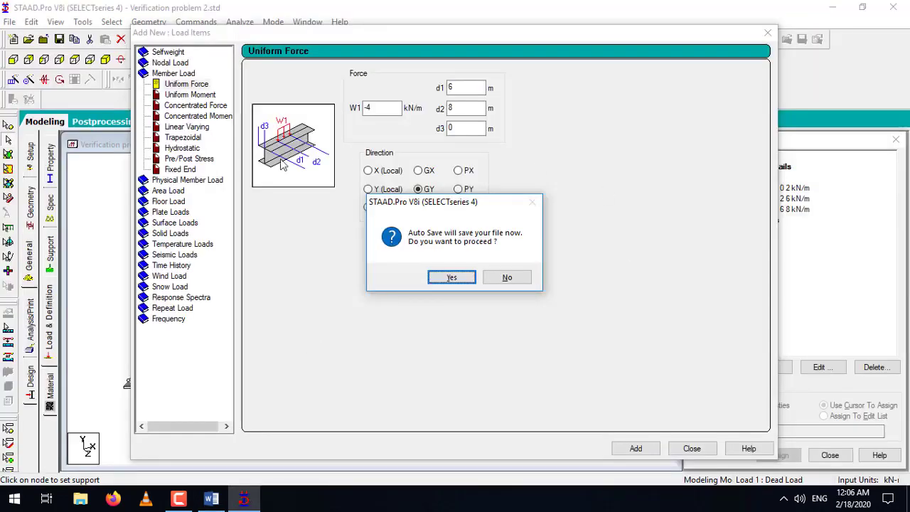
click(491, 280)
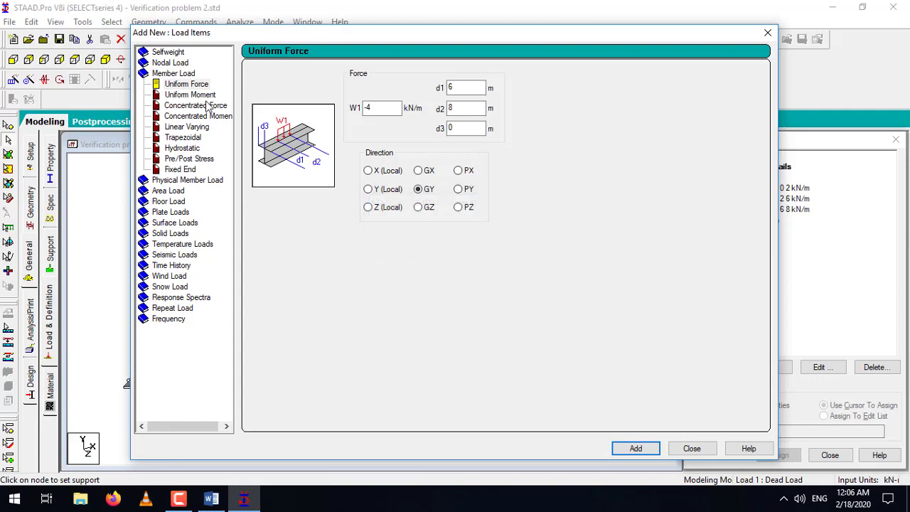
click(196, 105)
click(377, 108)
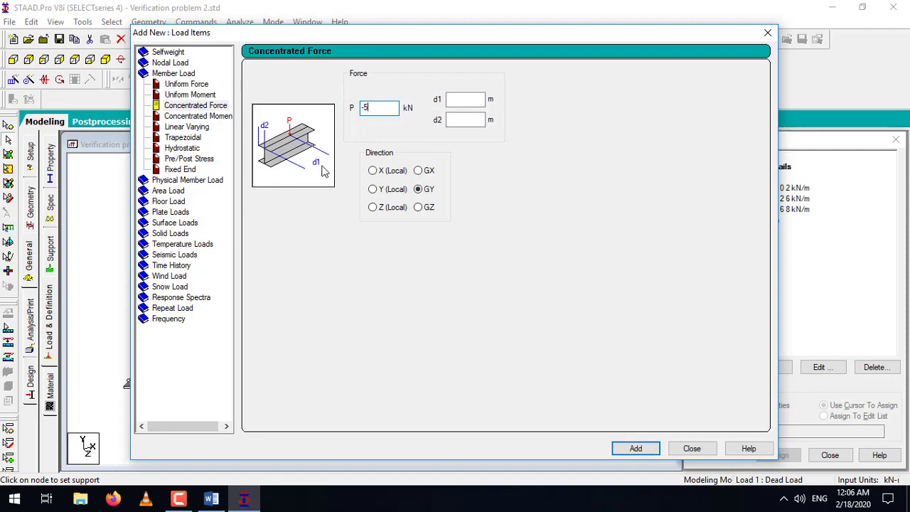
key(alt+Tab)
key(alt+Tab)
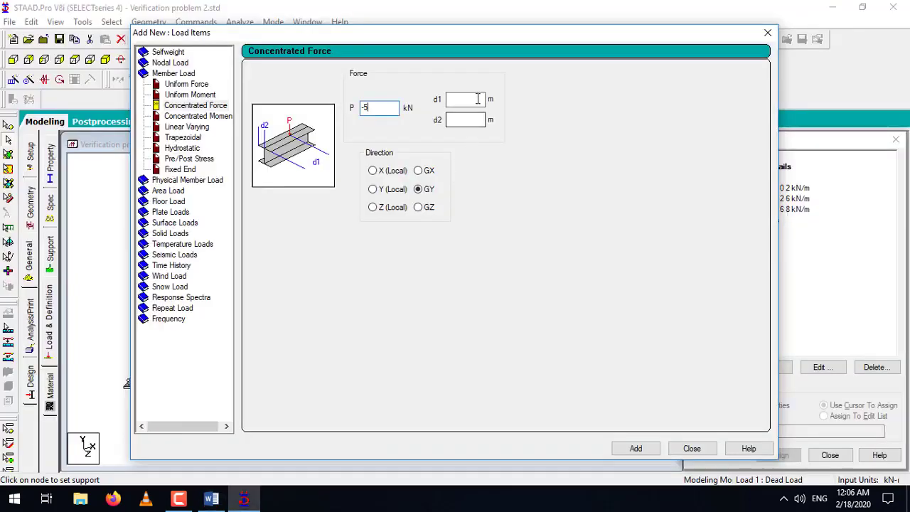
click(466, 99)
text(2)
click(652, 450)
- Add a second concentrated member force of -10 kN in GY at 4 m, checking its position in the Word diagram
key(alt+Tab)
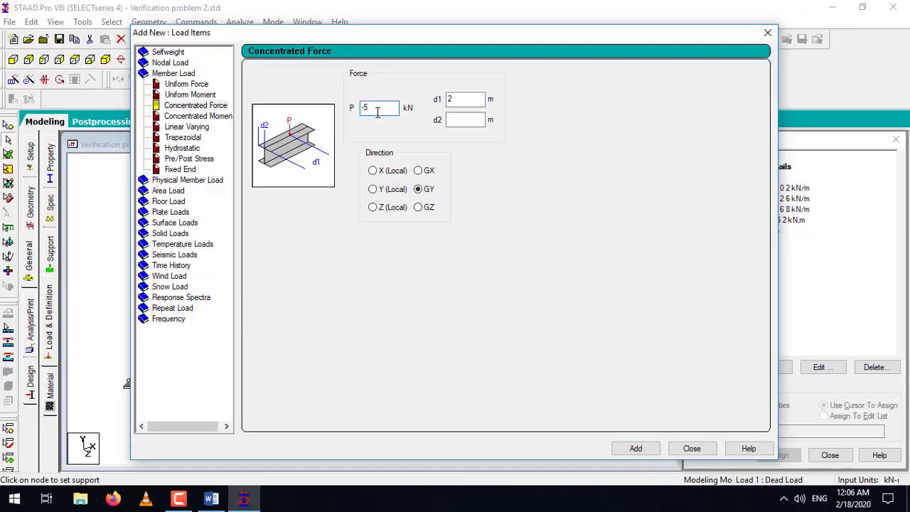
key(BackSpace)
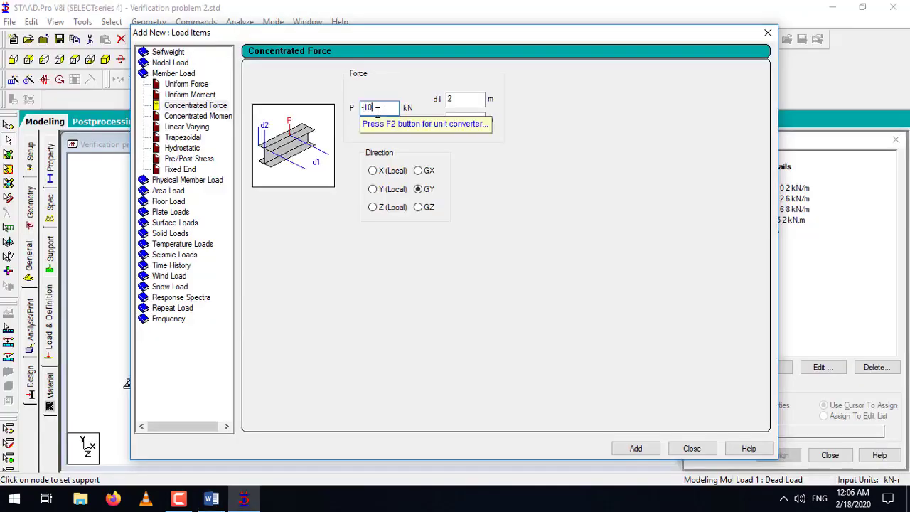
double_click(456, 101)
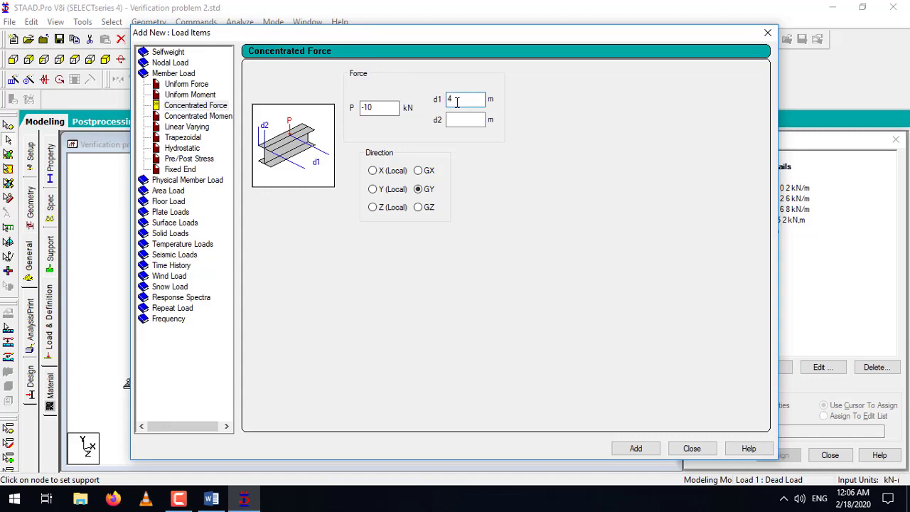
key(alt+Tab)
key(alt+Tab)
text(4)
click(623, 450)
- Add a third concentrated member force of -5 kN in GY at 6 m, consulting the Word diagram, and close the load items
key(alt+Tab)
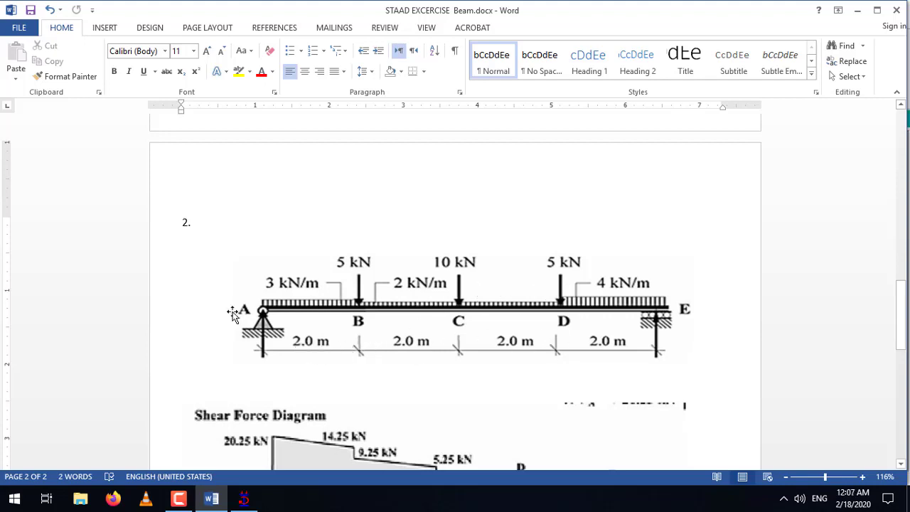
key(alt+Tab)
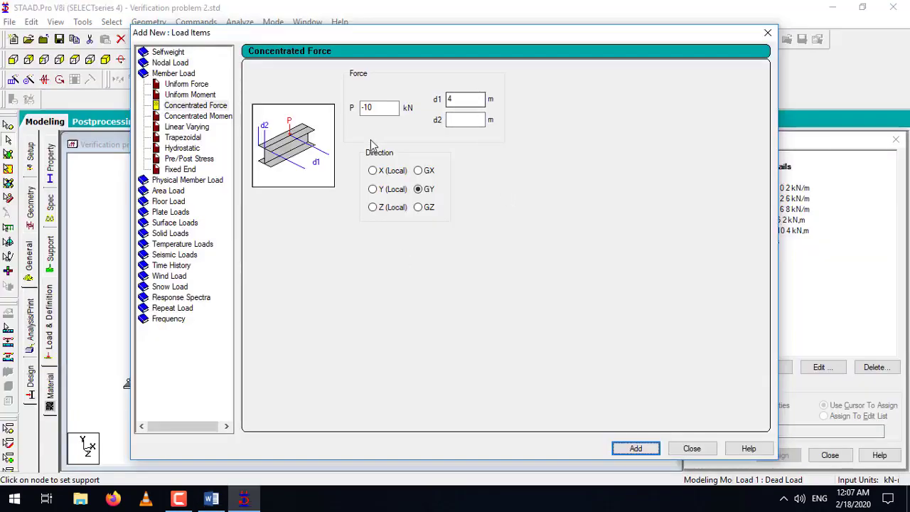
key(alt+Tab)
key(alt+Tab)
click(376, 105)
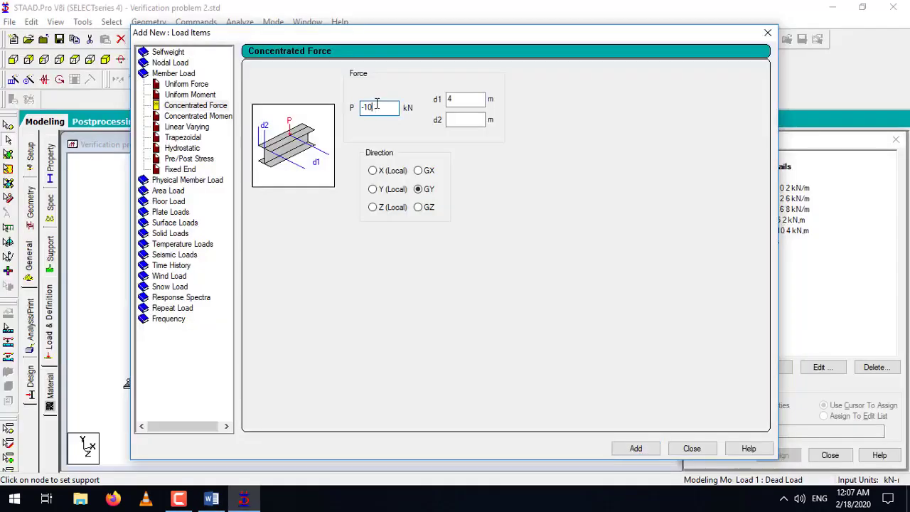
text(-5)
double_click(458, 100)
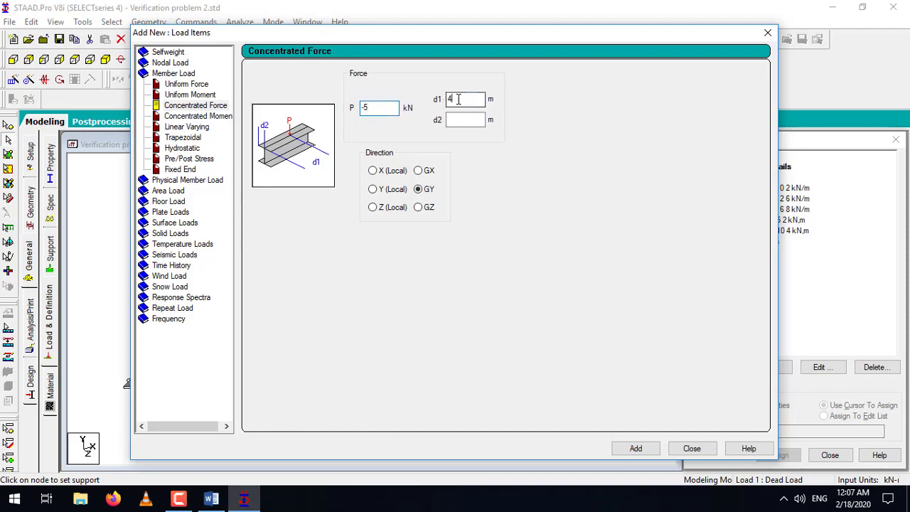
key(alt+Tab)
key(alt+Tab)
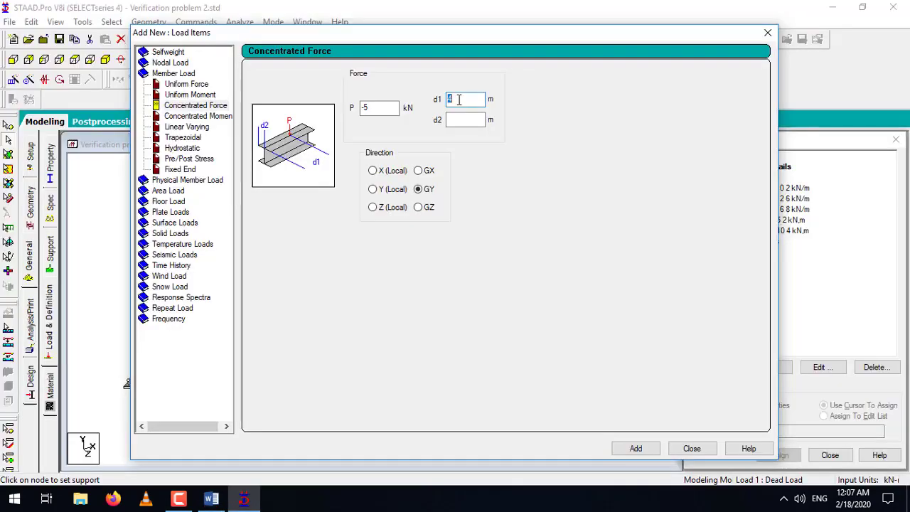
text(6)
click(643, 451)
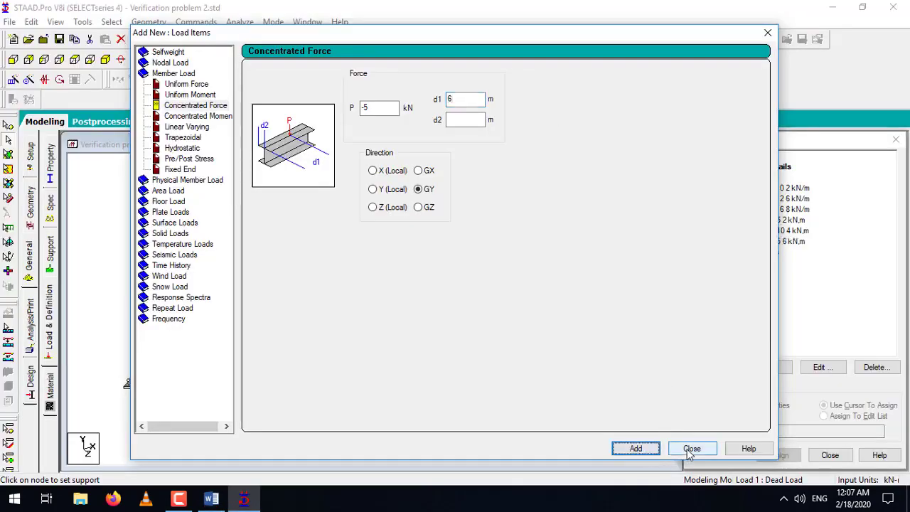
click(686, 448)
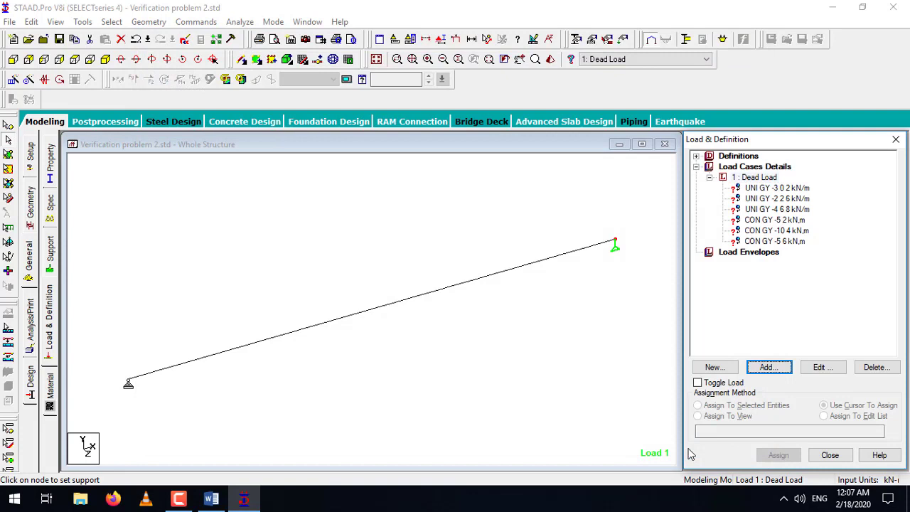
- Assign the three uniform GY forces of the Dead Load case (-3, -2 and -4 kN/m) to the beam with Assign To View
click(794, 188)
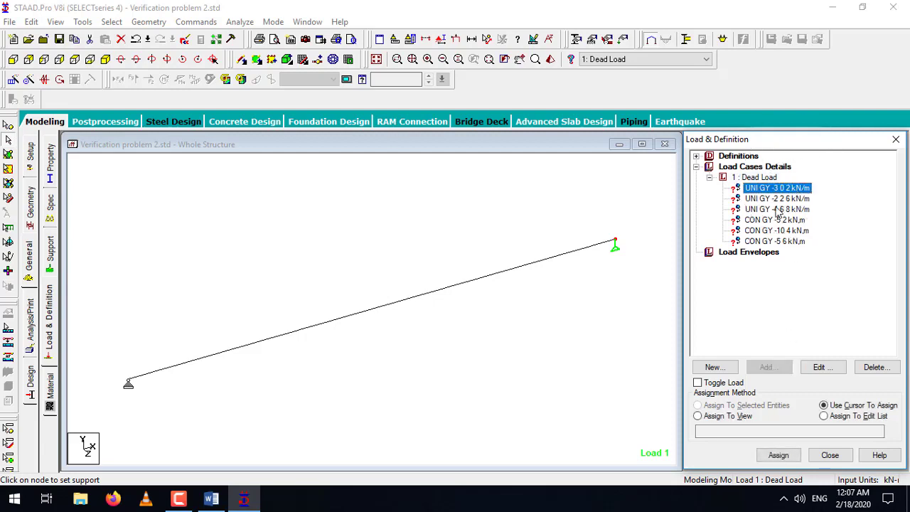
click(725, 418)
click(778, 455)
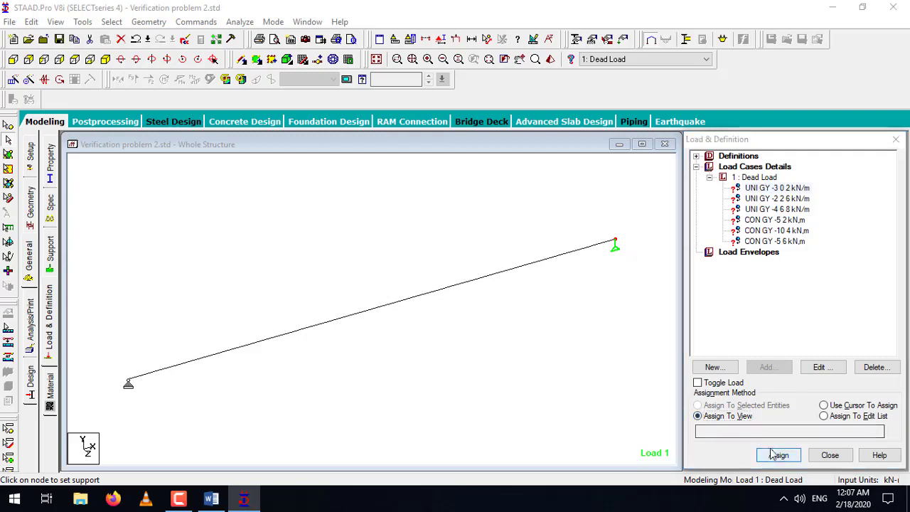
click(811, 332)
click(782, 199)
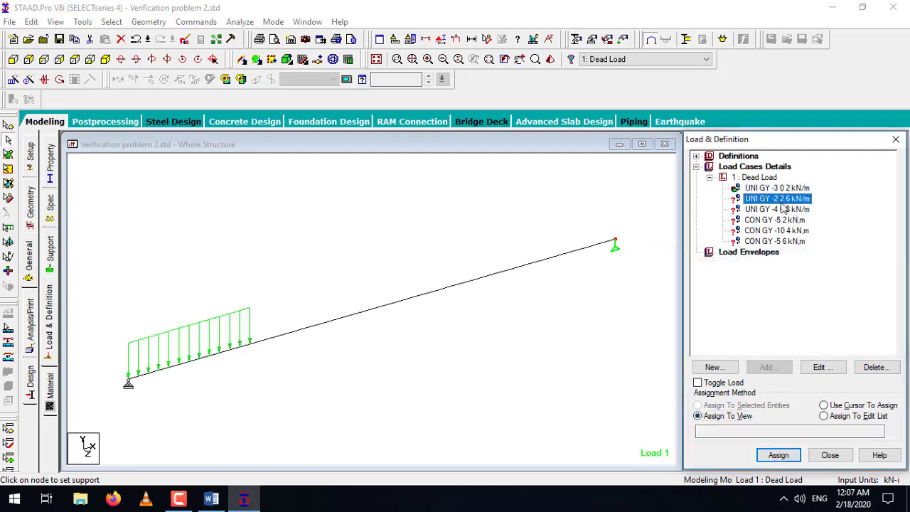
click(776, 457)
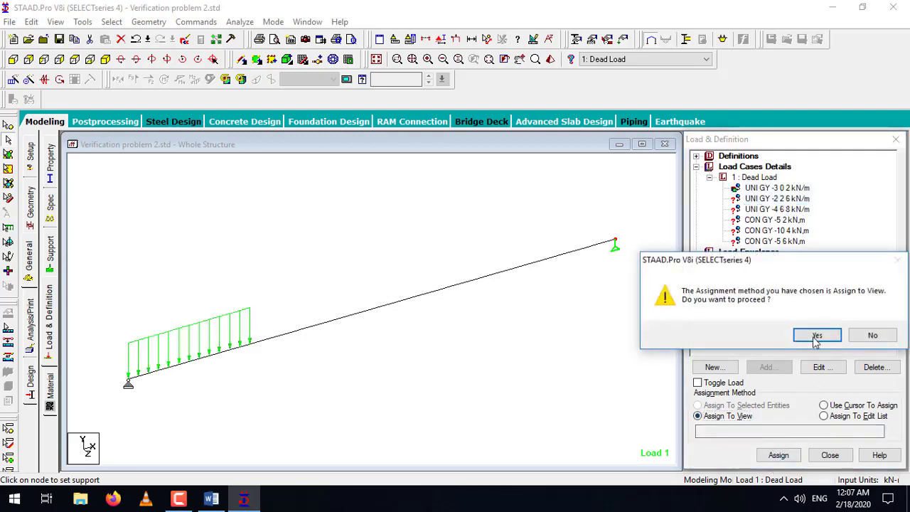
click(812, 331)
click(778, 209)
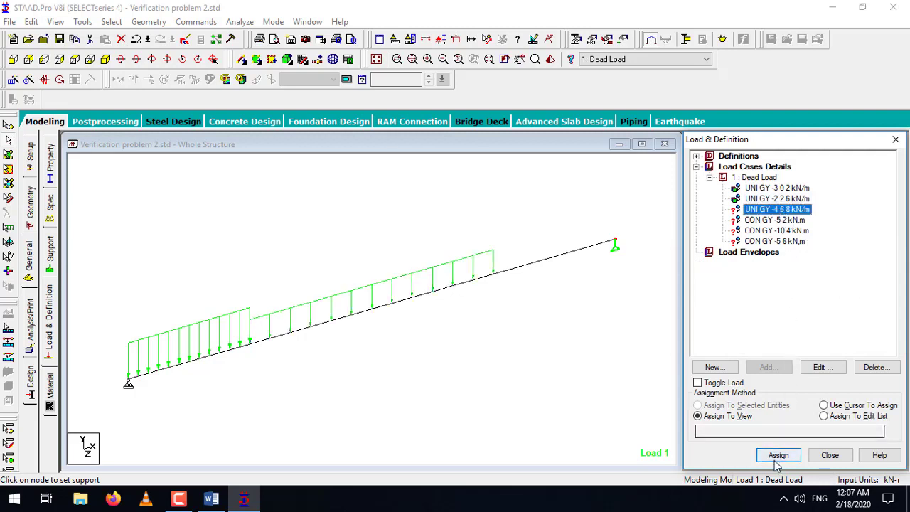
click(778, 455)
click(815, 336)
- Assign the -5, -10 and -5 kN concentrated forces to the beam with Assign To View, and shorten the displayed load arrows
click(775, 219)
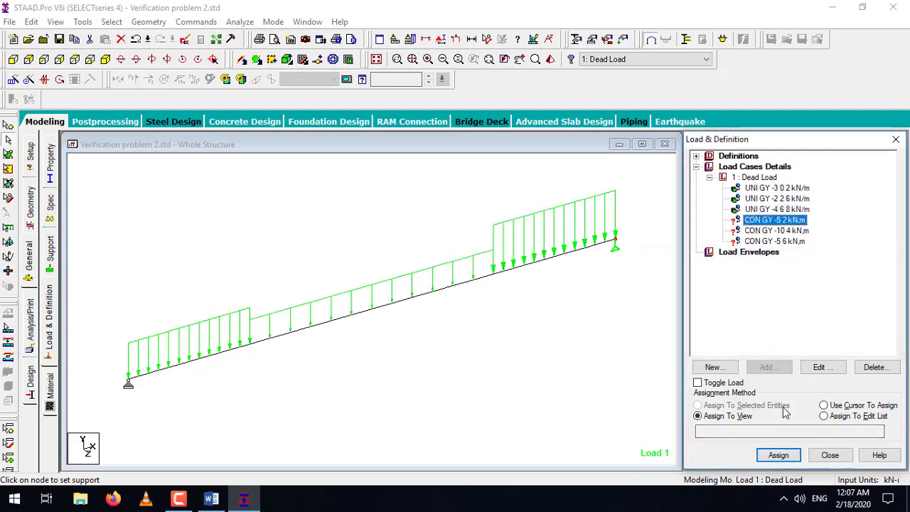
click(777, 455)
click(813, 336)
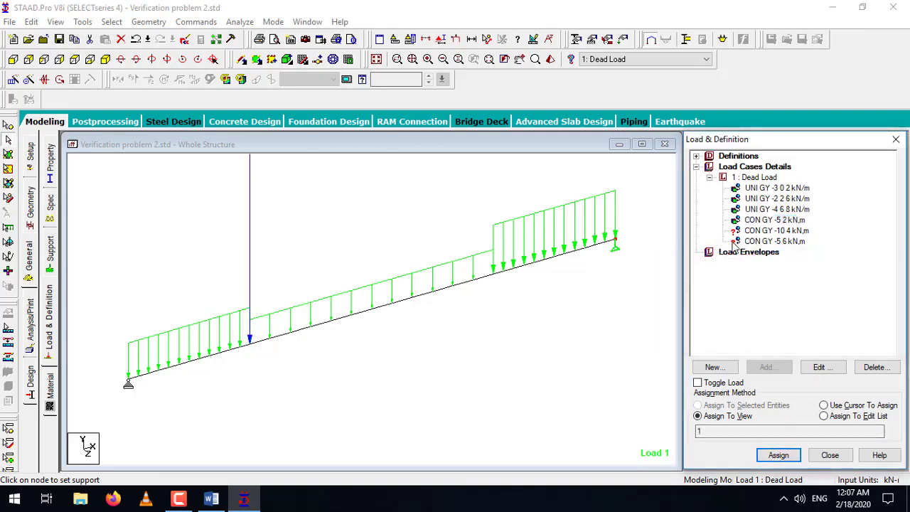
click(775, 231)
click(771, 458)
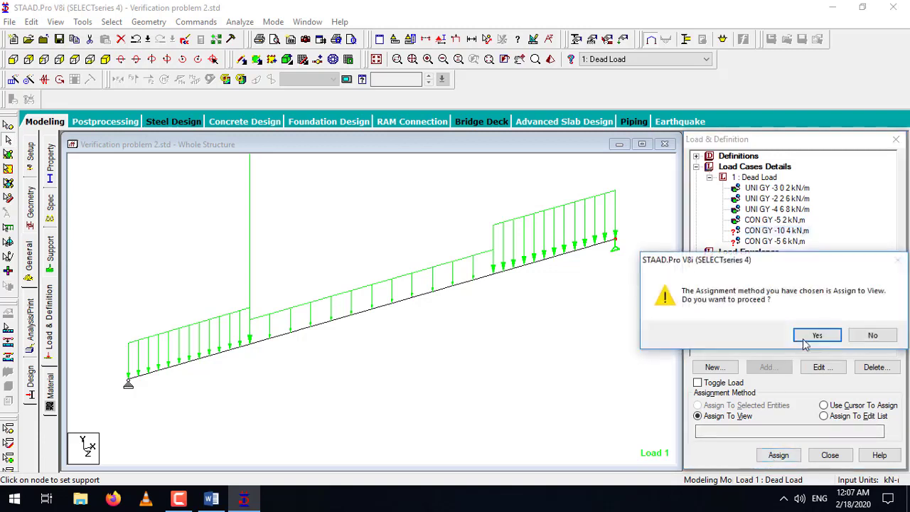
click(753, 334)
click(777, 241)
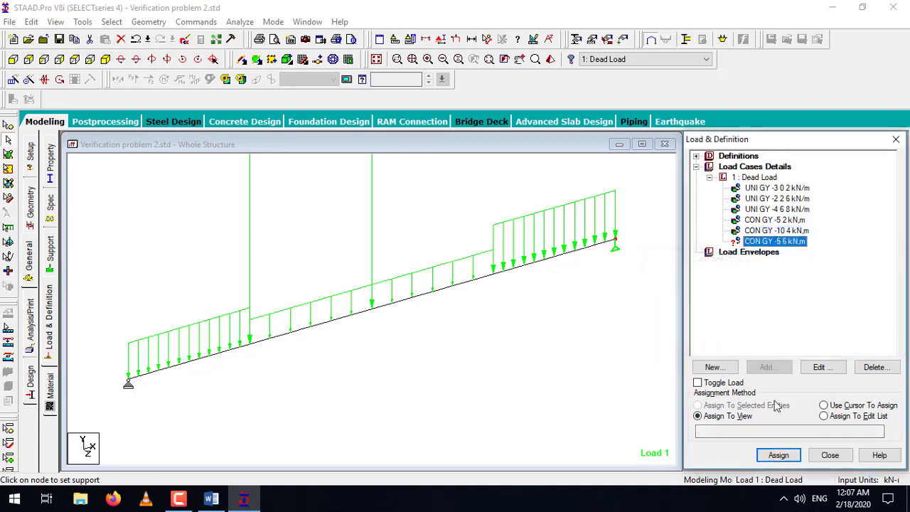
click(779, 455)
click(813, 332)
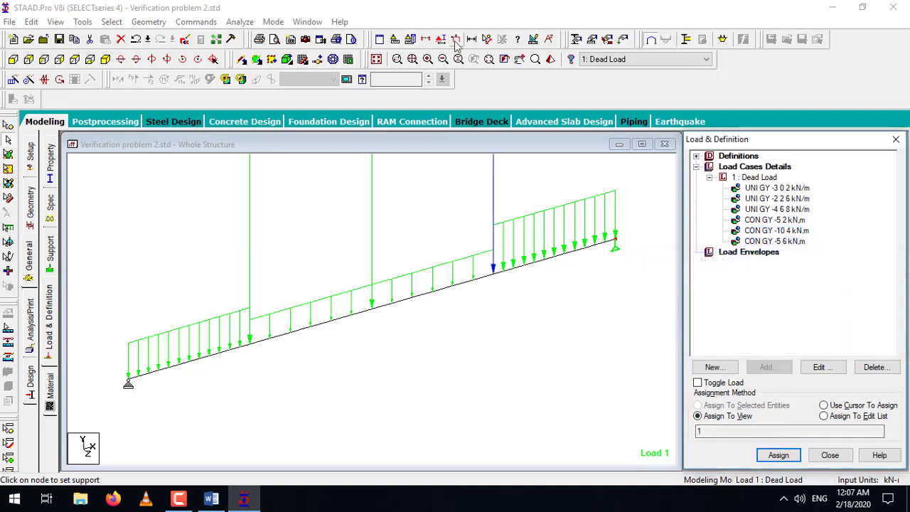
click(456, 40)
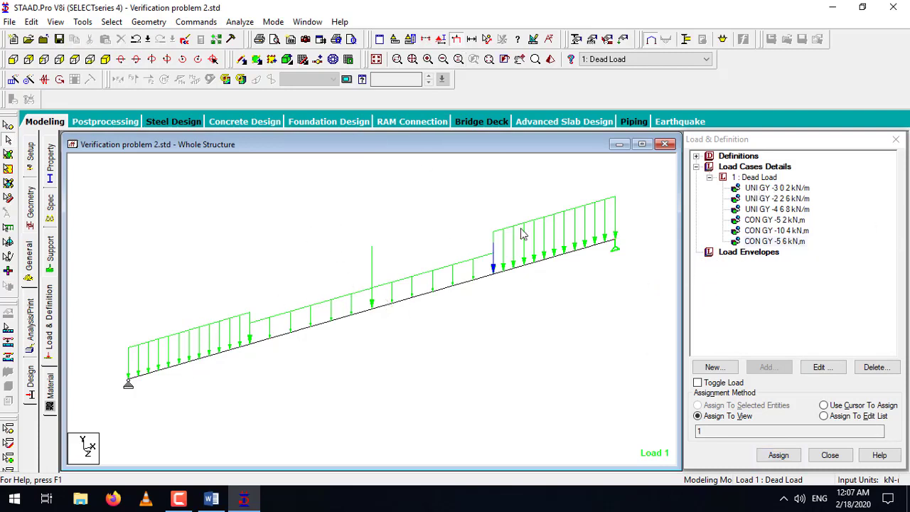
- Add a Perform Analysis command with the All print option and close the analysis commands
click(30, 325)
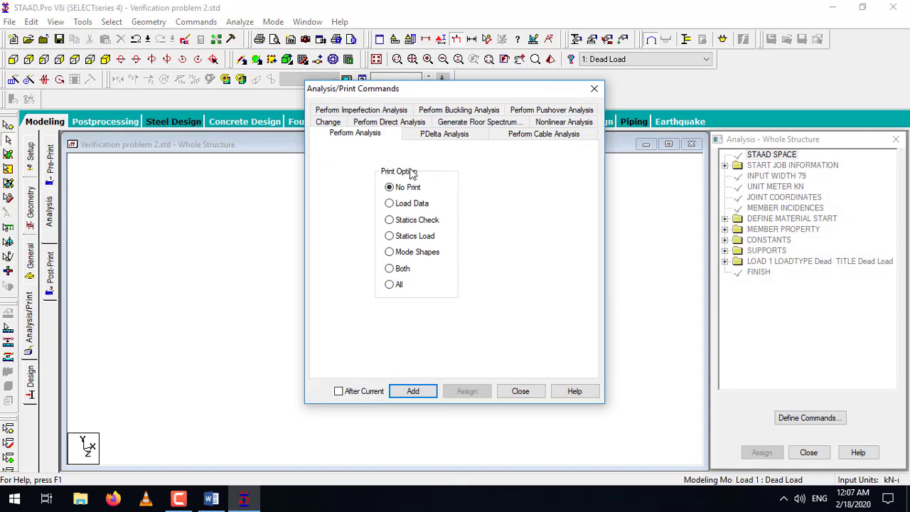
click(389, 284)
click(413, 391)
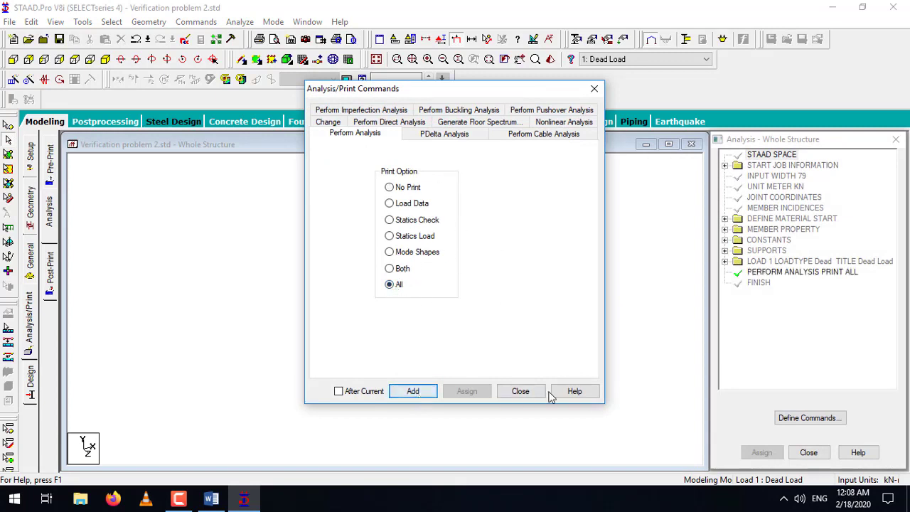
click(533, 392)
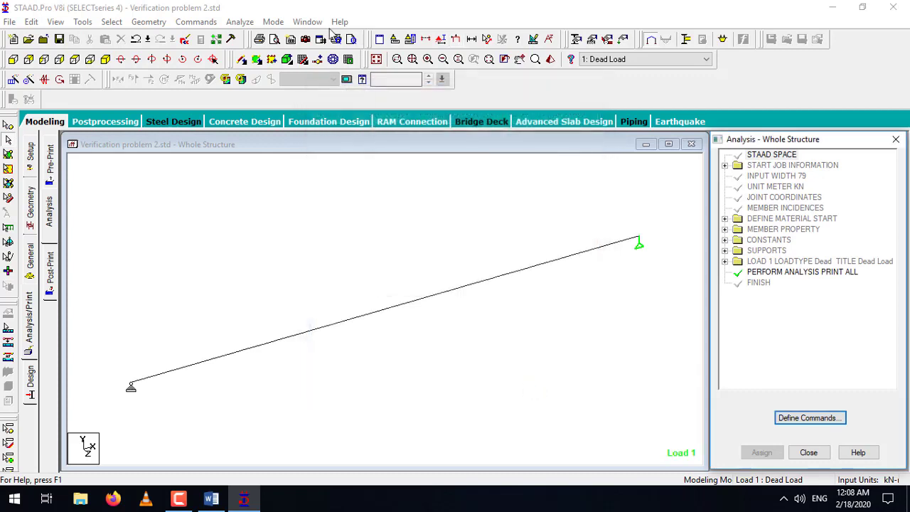
- Save the modified structure, run the analysis, and stay in modeling mode when it ends
click(240, 22)
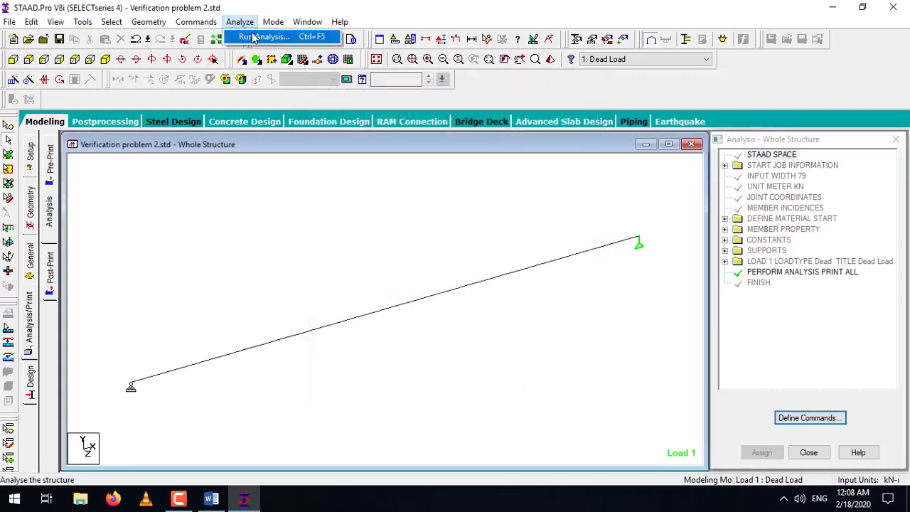
click(254, 37)
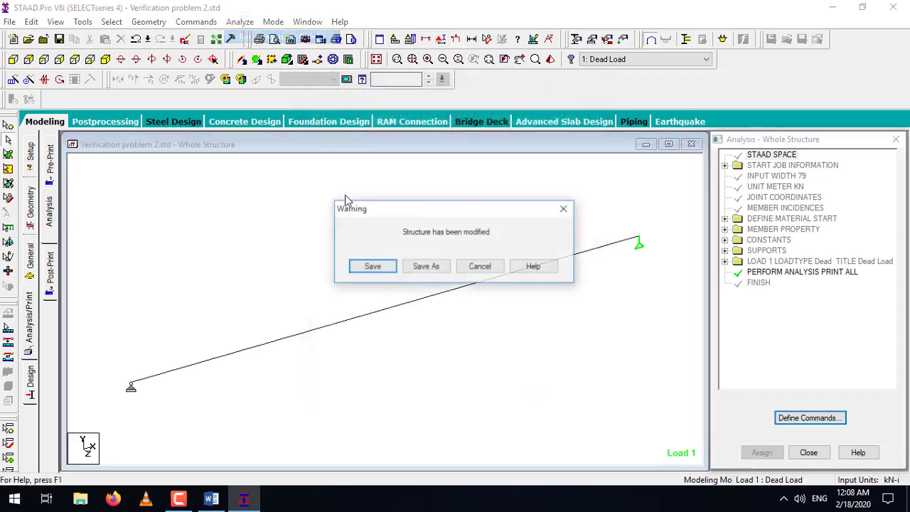
click(372, 265)
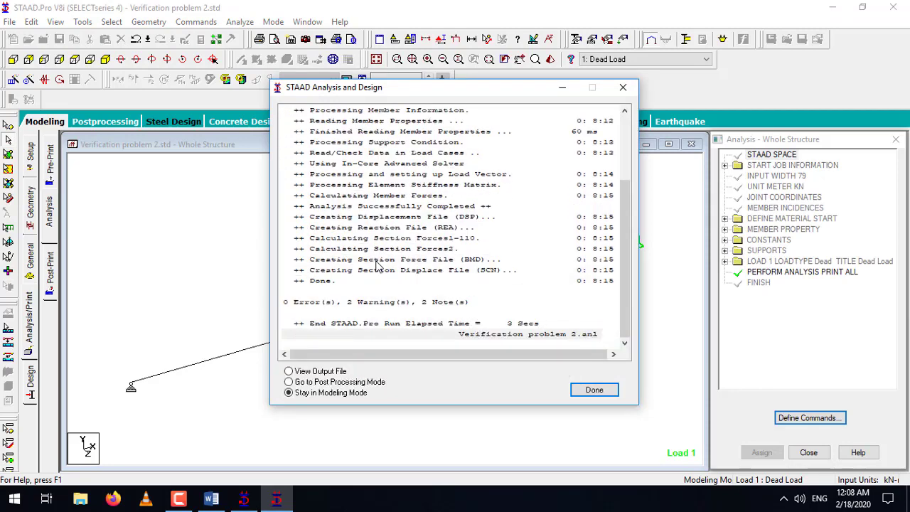
click(594, 390)
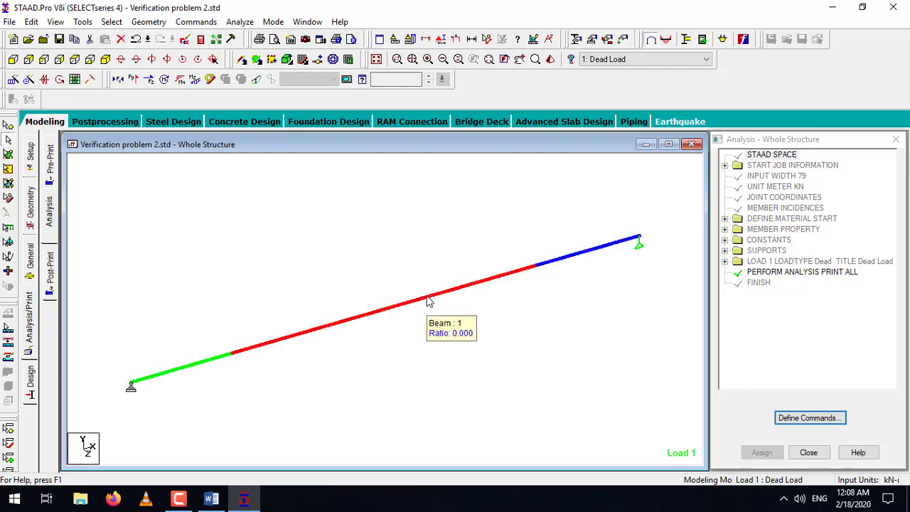
- Examine the beam's shear and bending results and compare them with the shear force and bending moment diagrams in Word
double_click(427, 301)
click(440, 116)
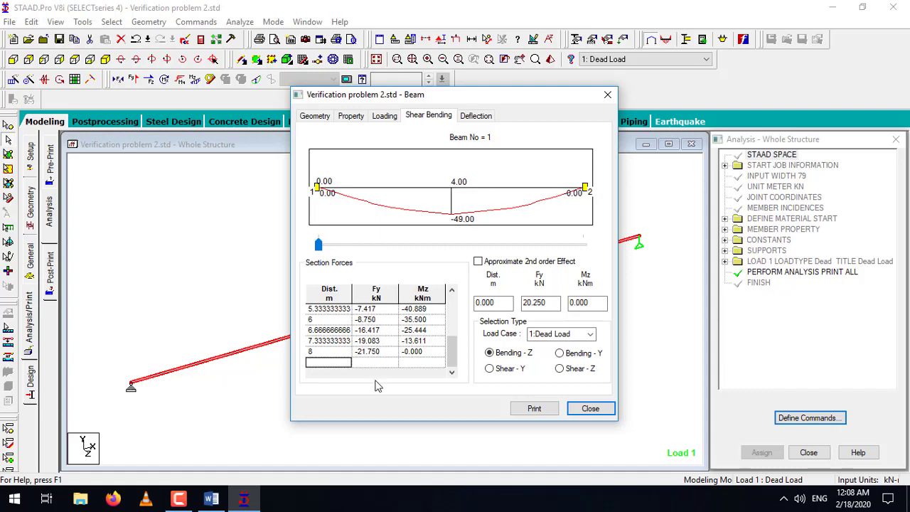
click(212, 500)
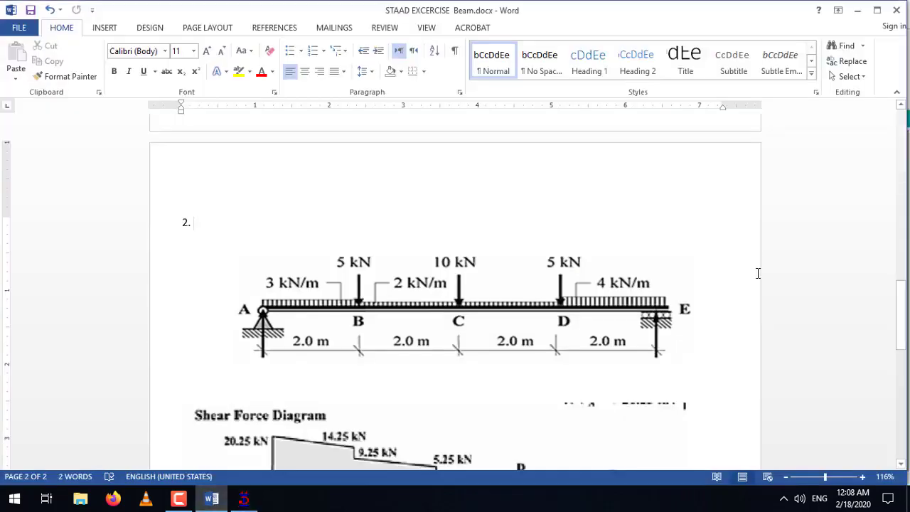
scroll(686, 284, down, 9)
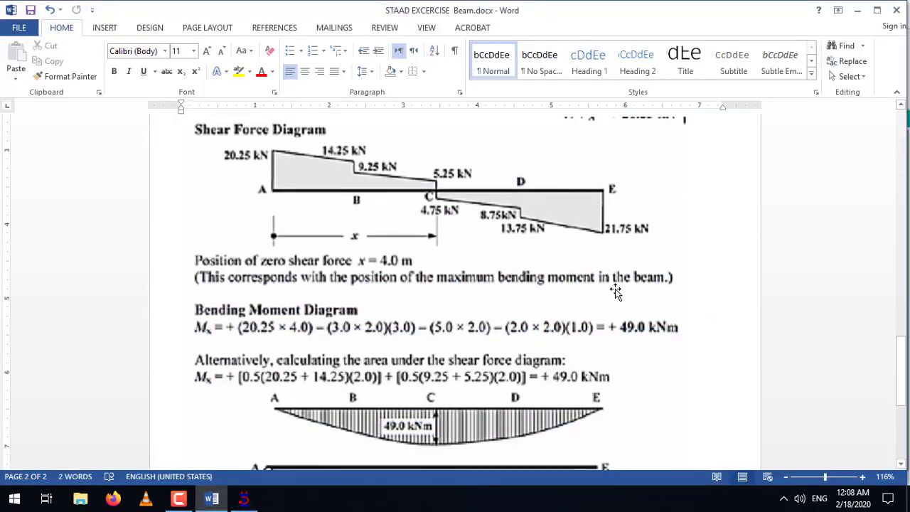
scroll(617, 288, down, 3)
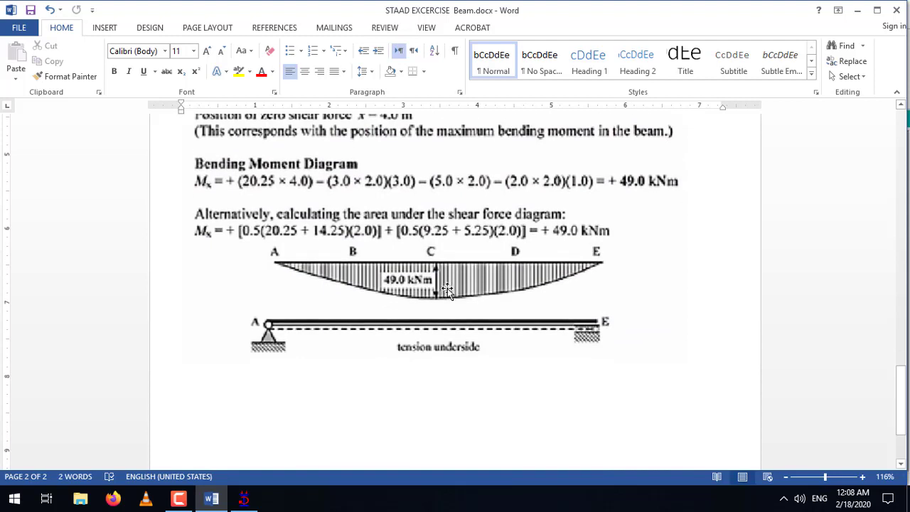